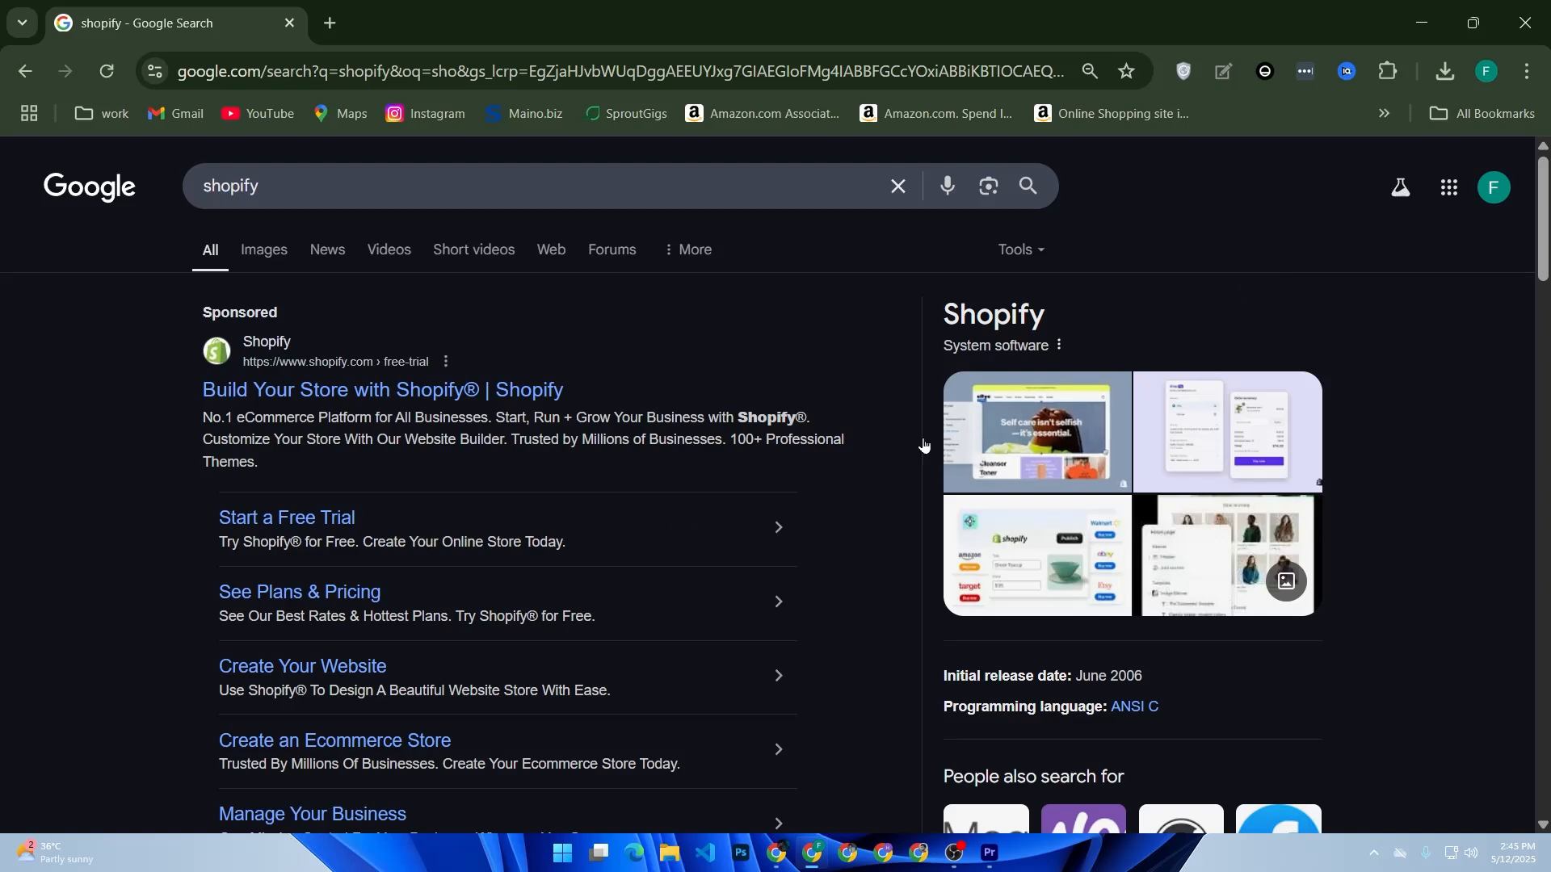
Open the official Shopify website from the search results and log in to the store admin
{"action": "scroll", "coordinate": [558, 485], "scroll_direction": "down", "scroll_amount": 5}
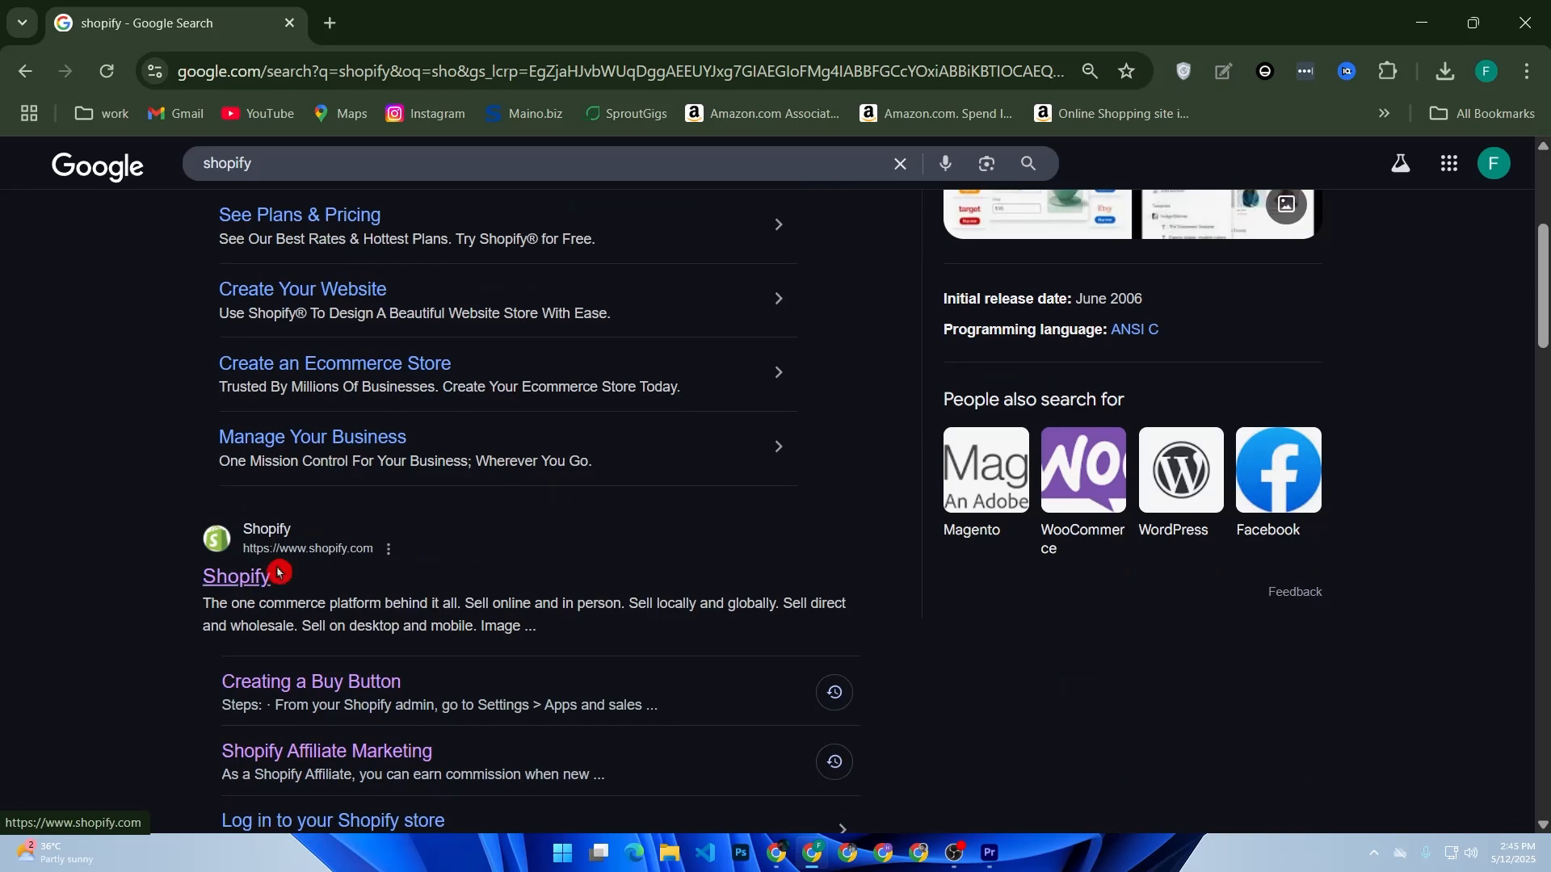
{"action": "left_click", "coordinate": [243, 580]}
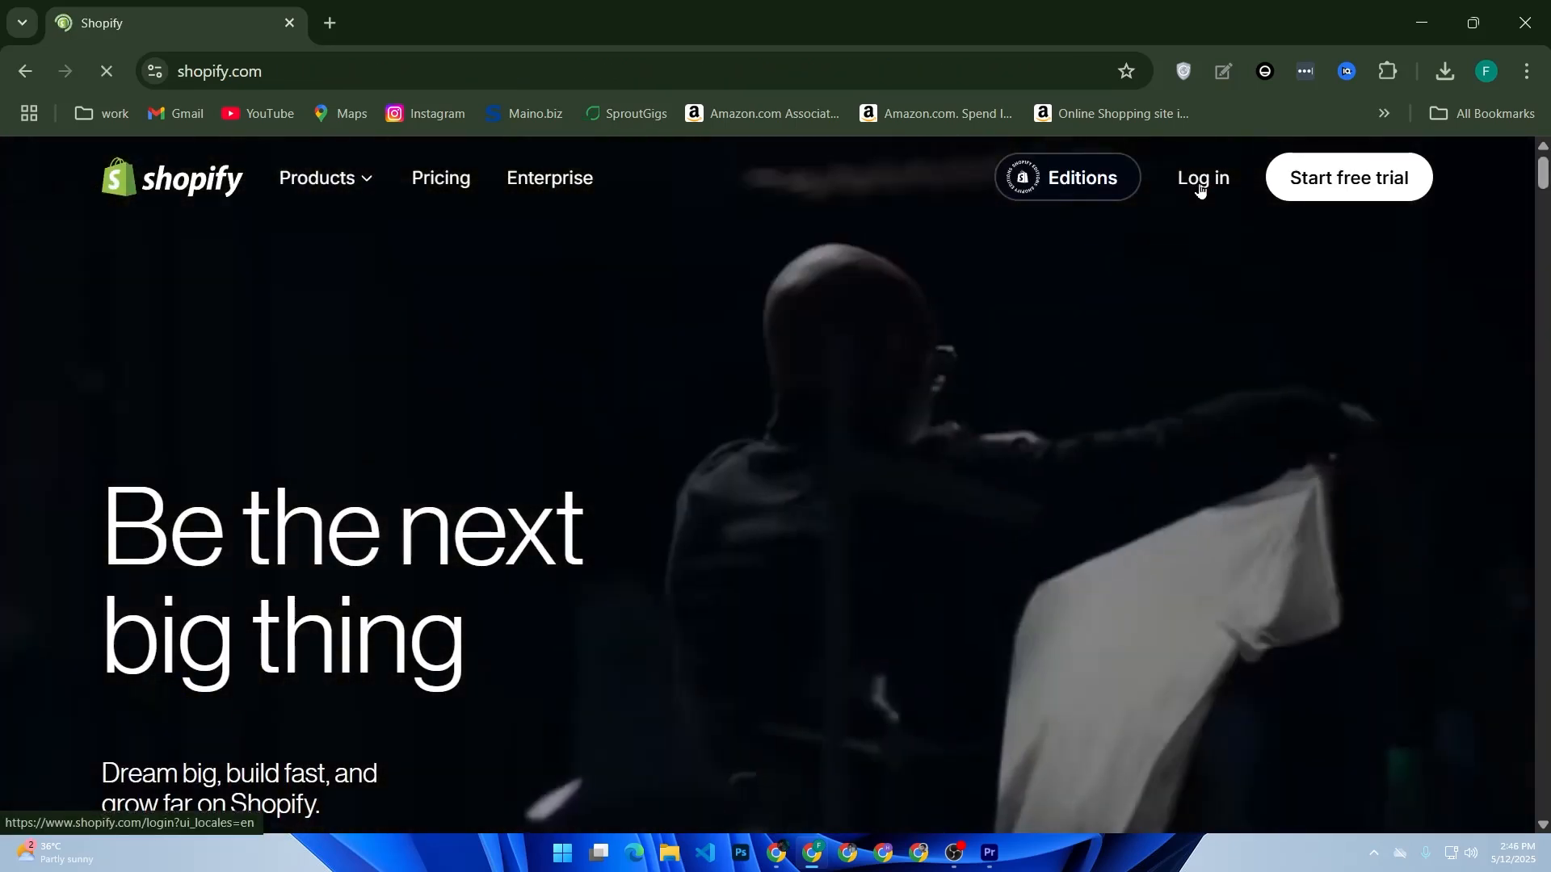
{"action": "left_click", "coordinate": [1201, 186]}
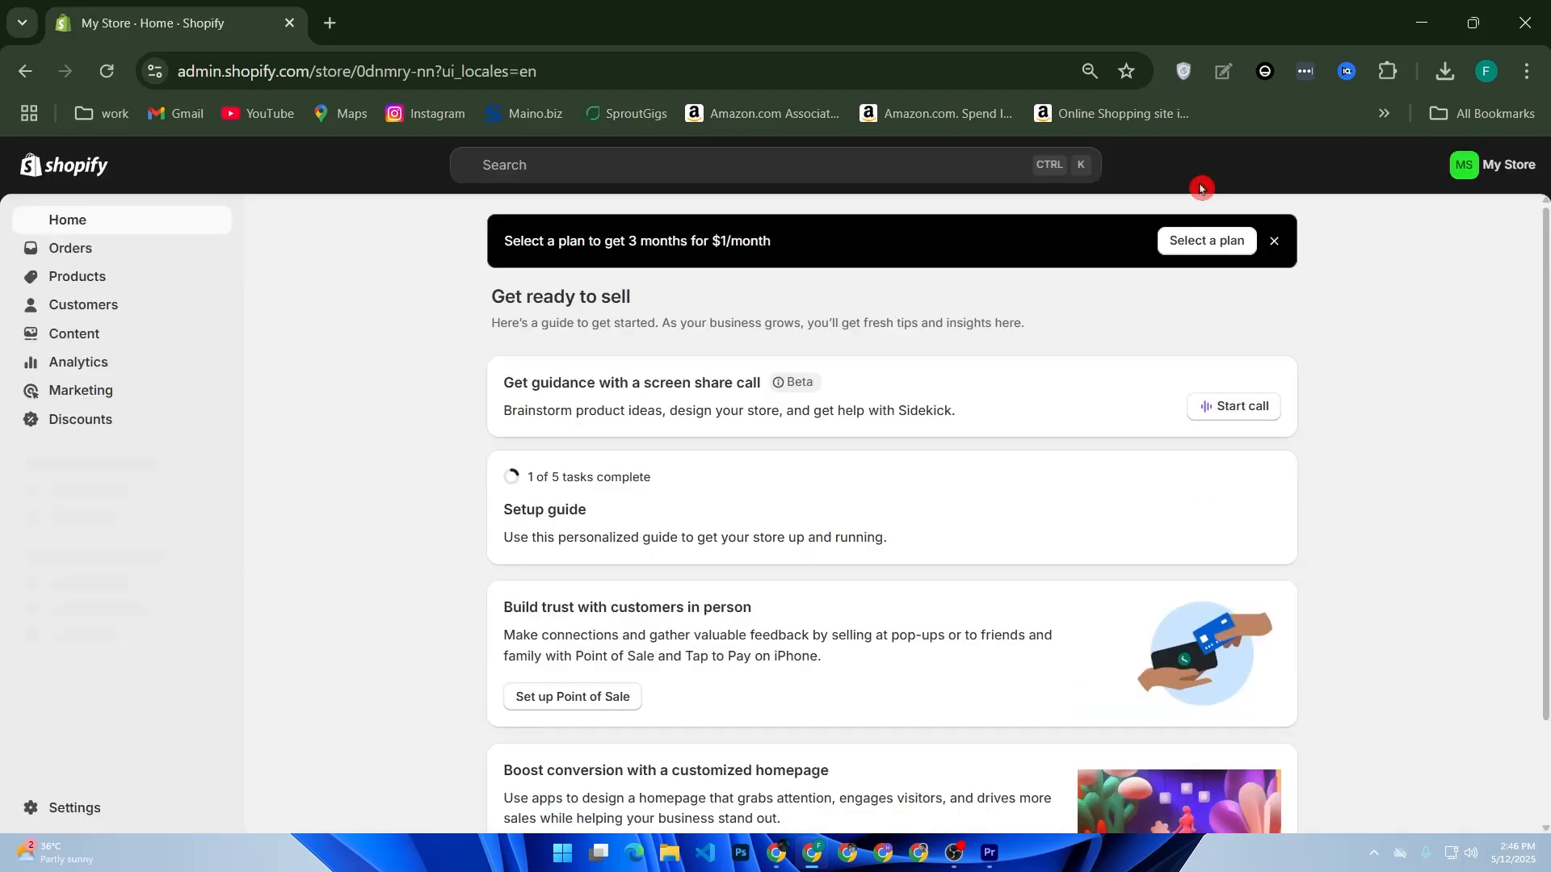
Open the store's Checkout settings and review the customer contact method and customer information options
{"action": "left_click", "coordinate": [90, 818]}
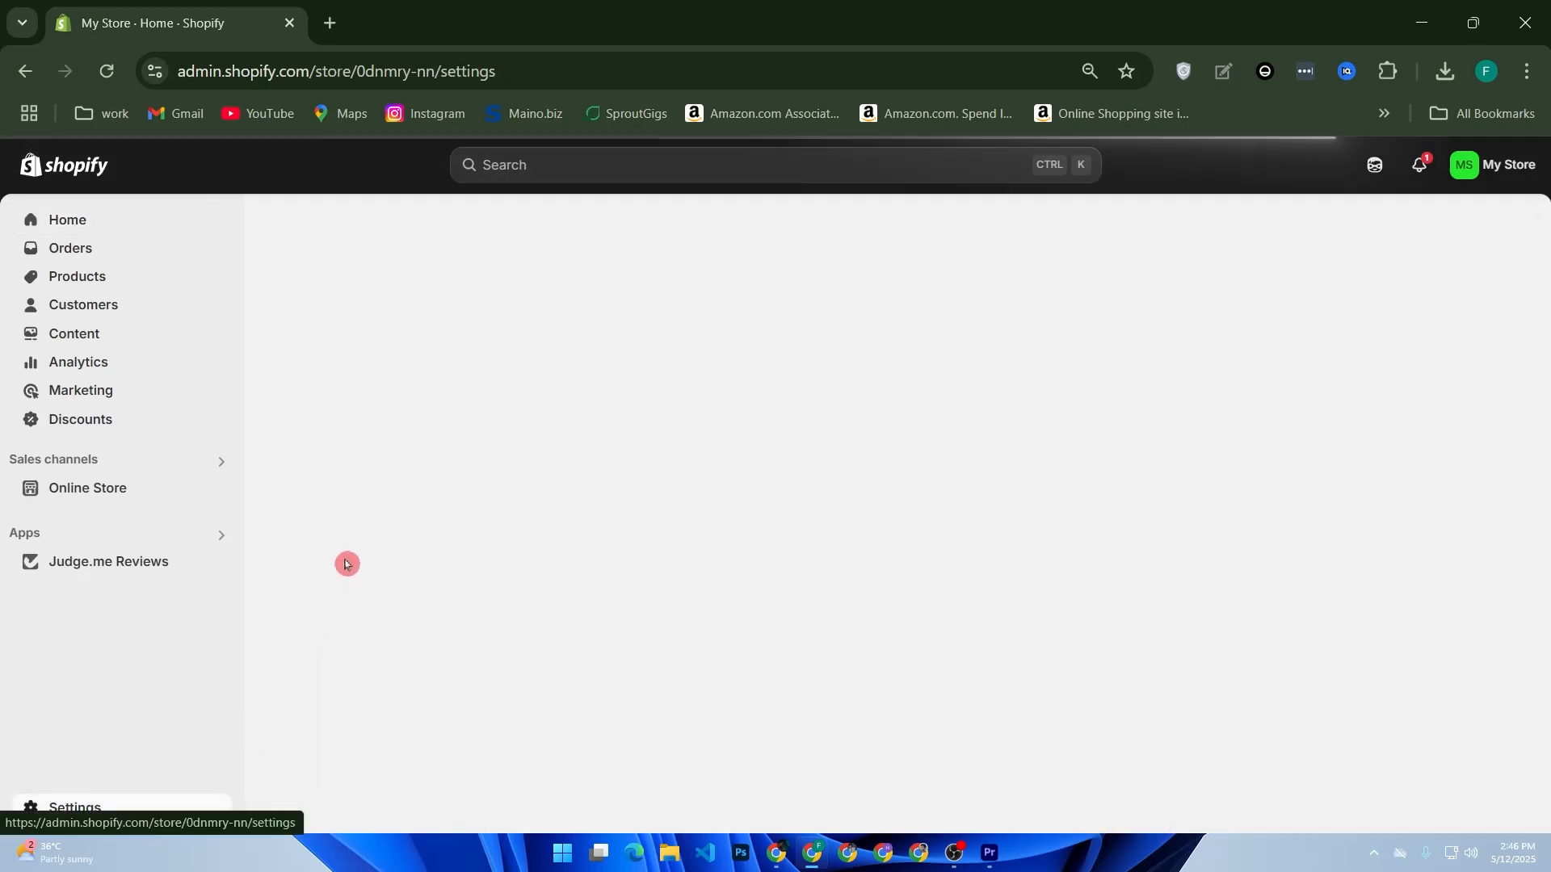
{"action": "left_click", "coordinate": [319, 526]}
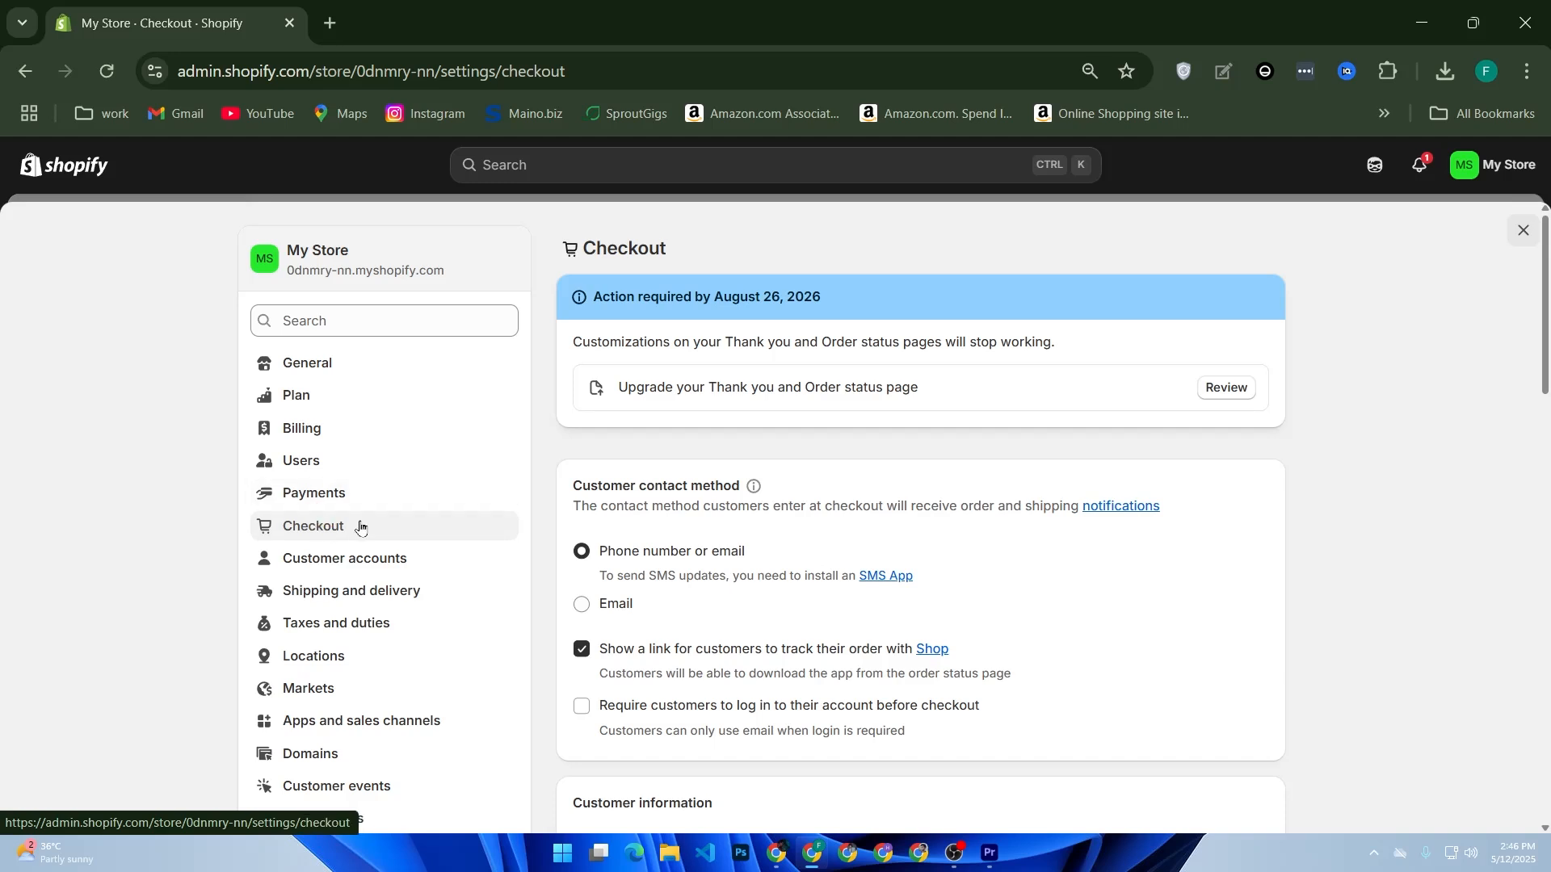
{"action": "scroll", "coordinate": [659, 506], "scroll_direction": "down", "scroll_amount": 1}
{"action": "scroll", "coordinate": [659, 506], "scroll_direction": "down", "scroll_amount": 4}
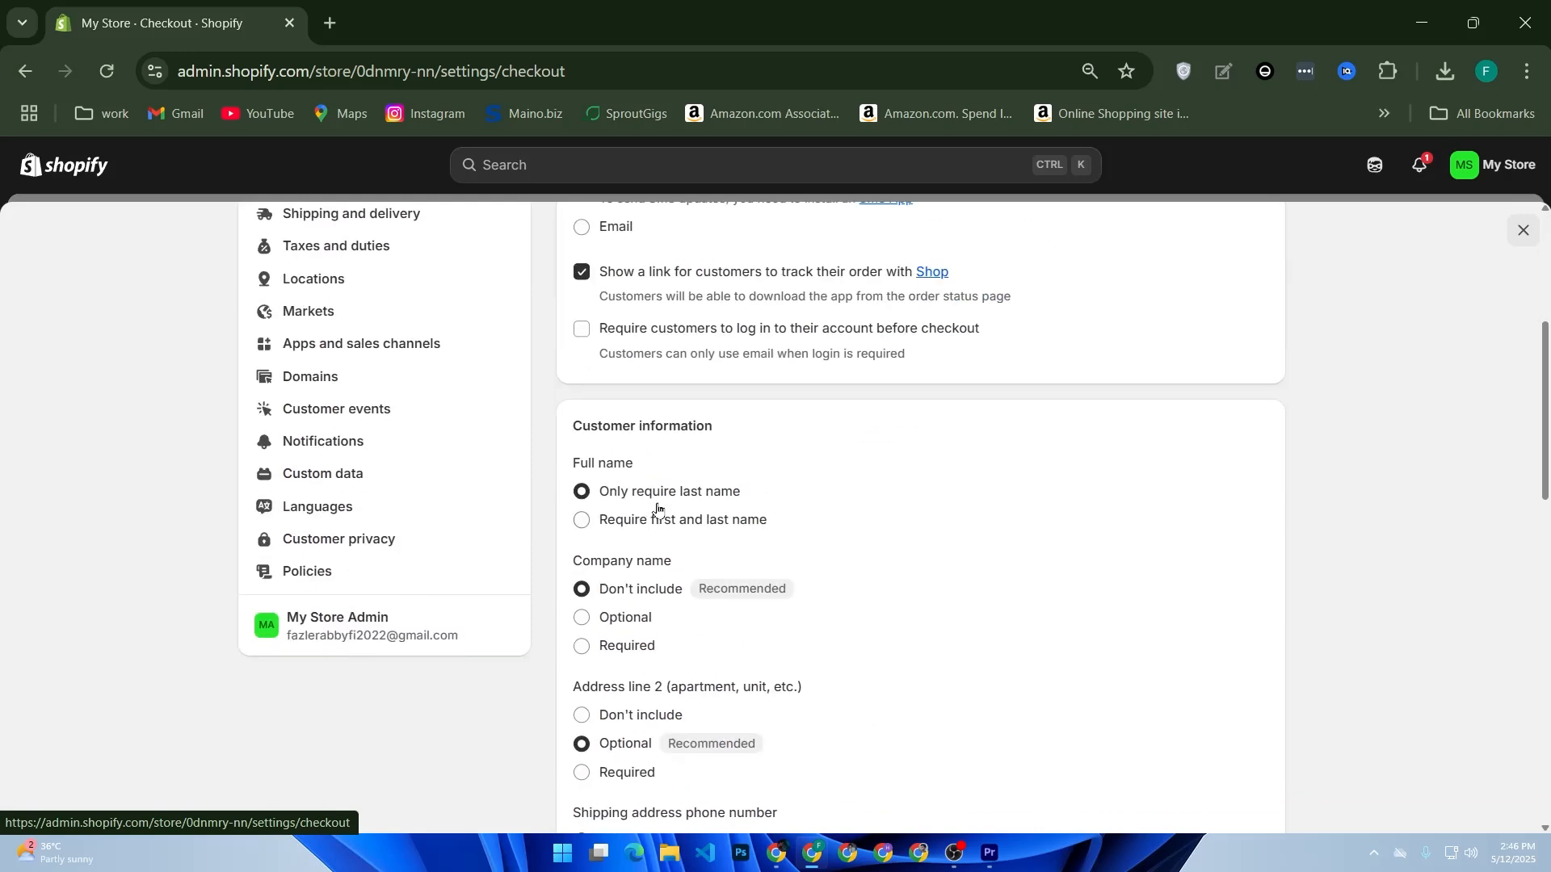
{"action": "scroll", "coordinate": [656, 501], "scroll_direction": "down", "scroll_amount": 2}
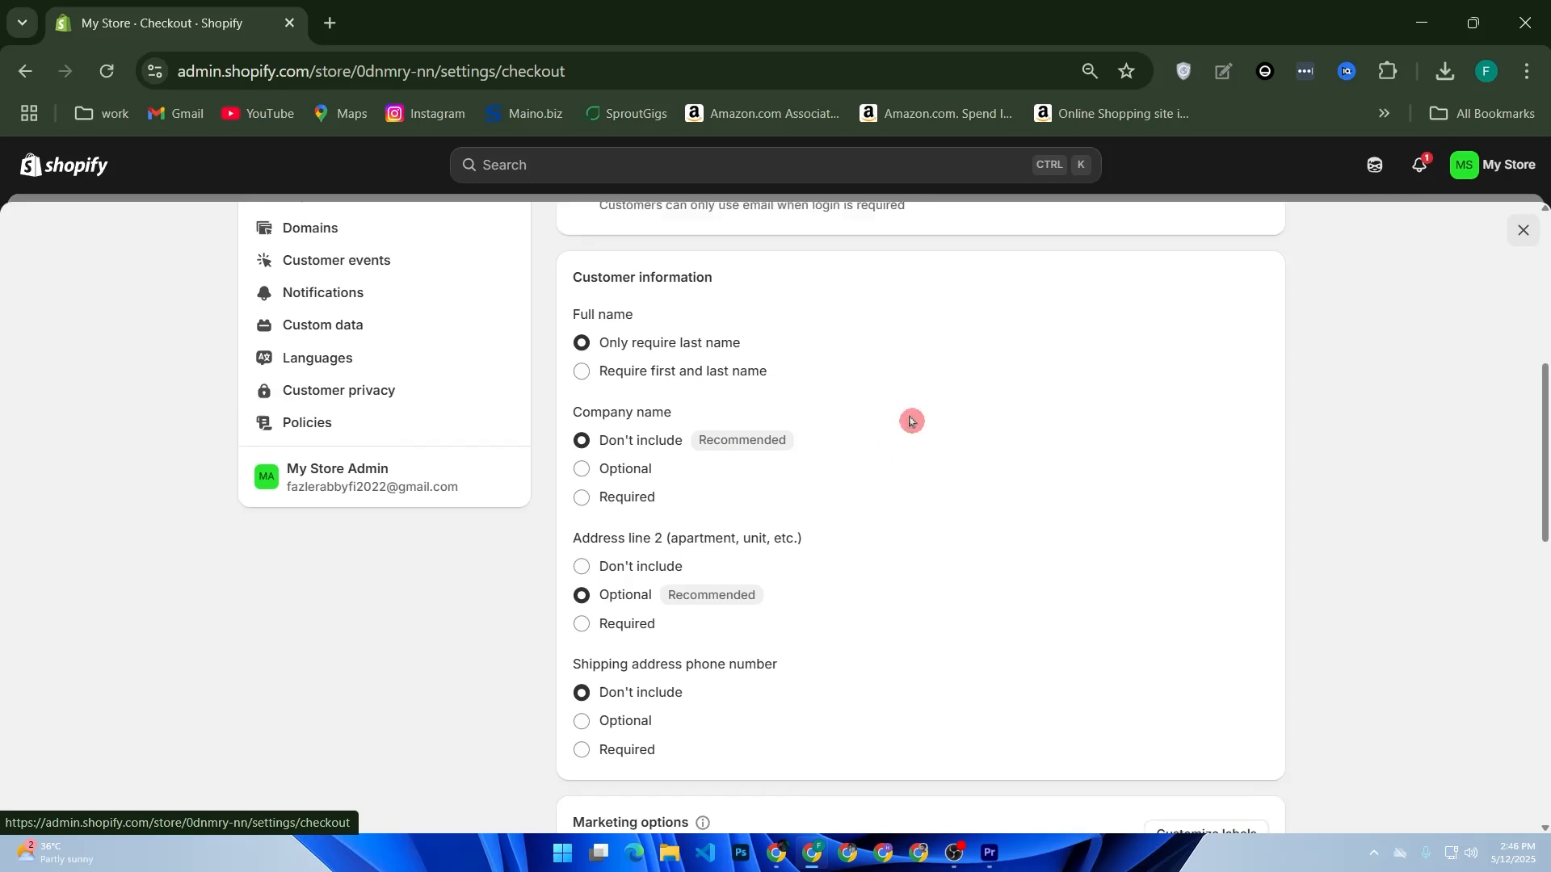
{"action": "scroll", "coordinate": [909, 421], "scroll_direction": "up", "scroll_amount": 2}
{"action": "scroll", "coordinate": [910, 420], "scroll_direction": "up", "scroll_amount": 4}
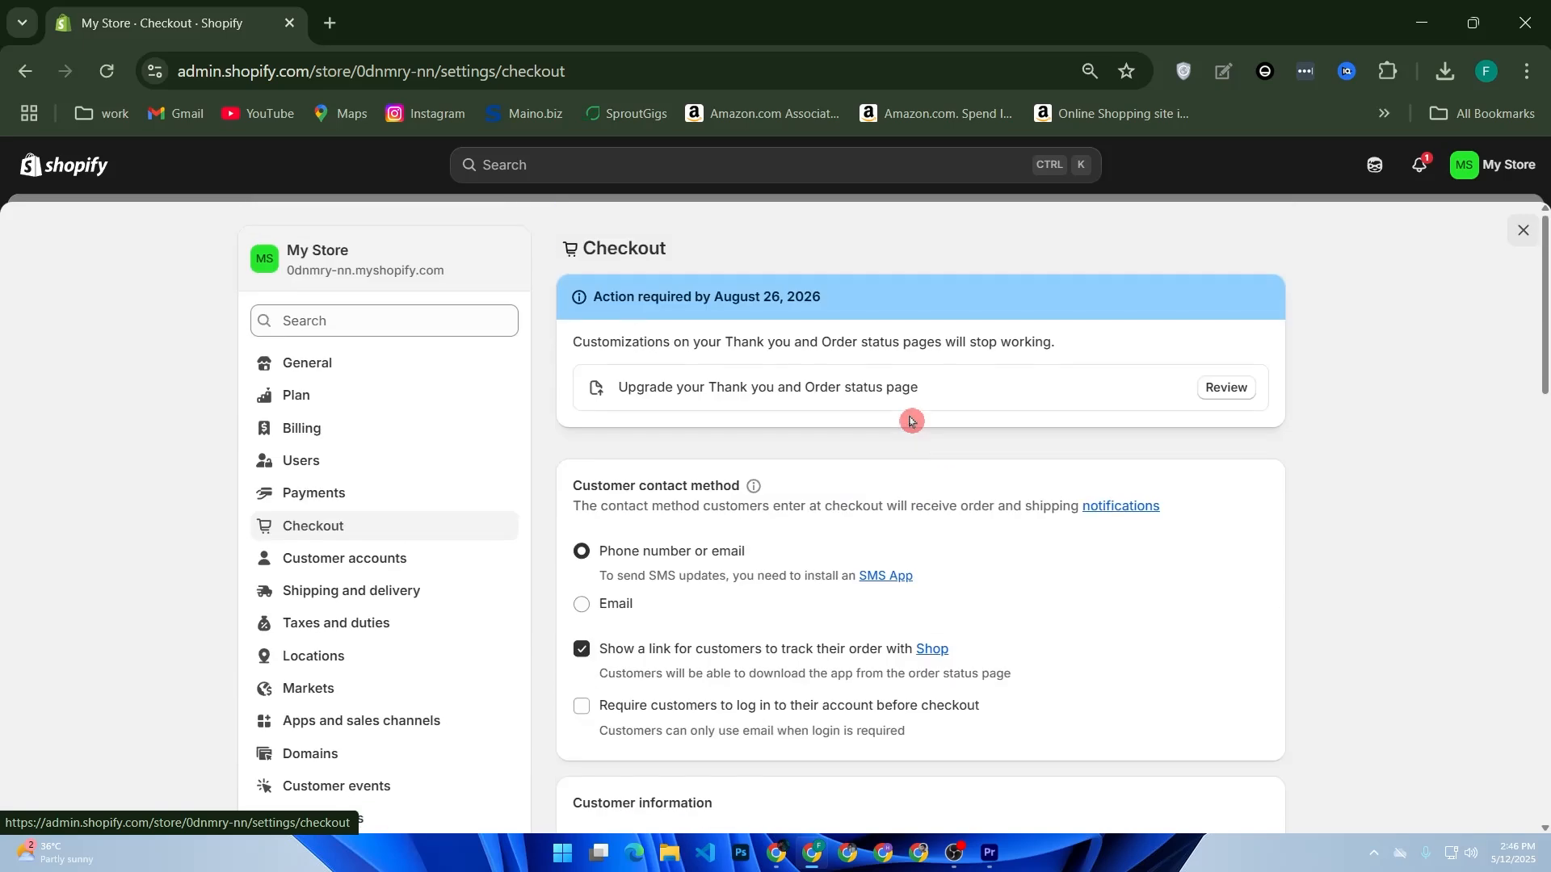
{"action": "scroll", "coordinate": [910, 421], "scroll_direction": "down", "scroll_amount": 4}
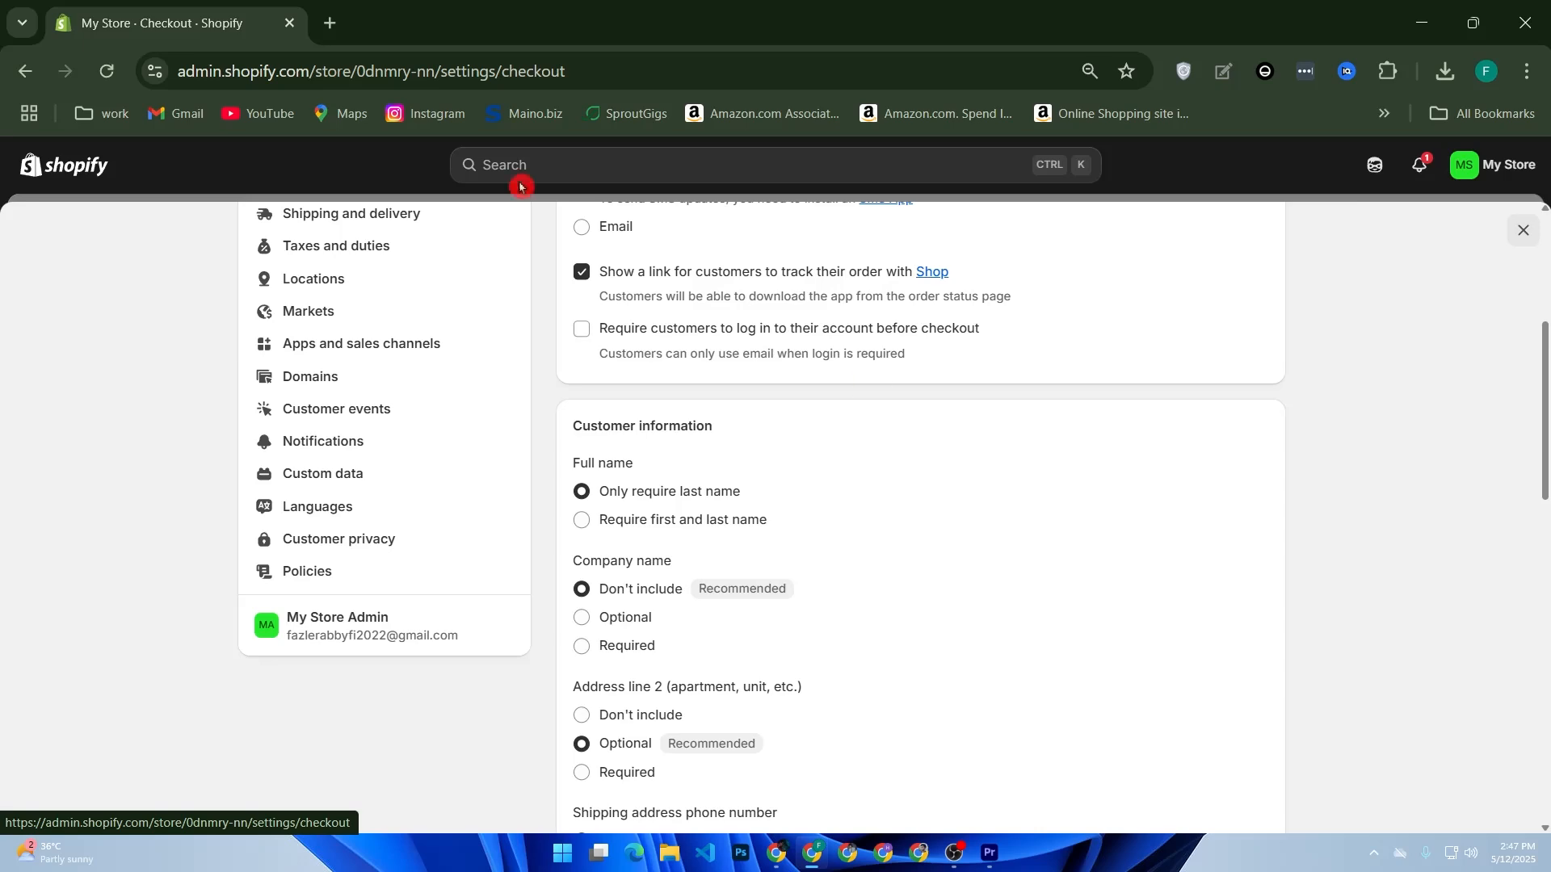
Return to the admin home and open the online store's current Dawn theme for customizing
{"action": "left_click", "coordinate": [86, 174]}
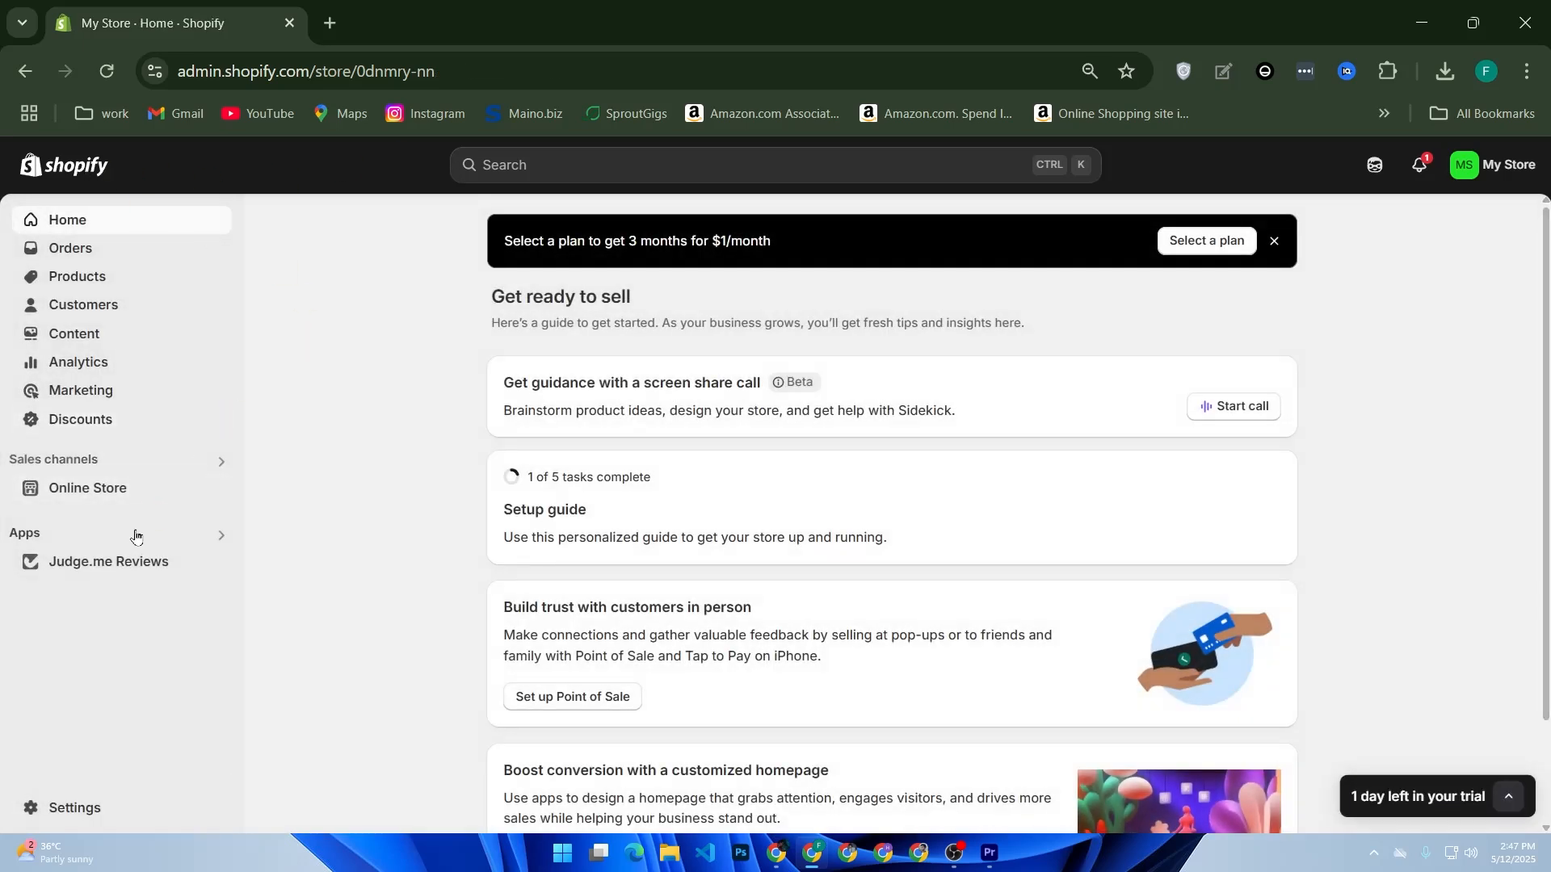
{"action": "left_click", "coordinate": [131, 489]}
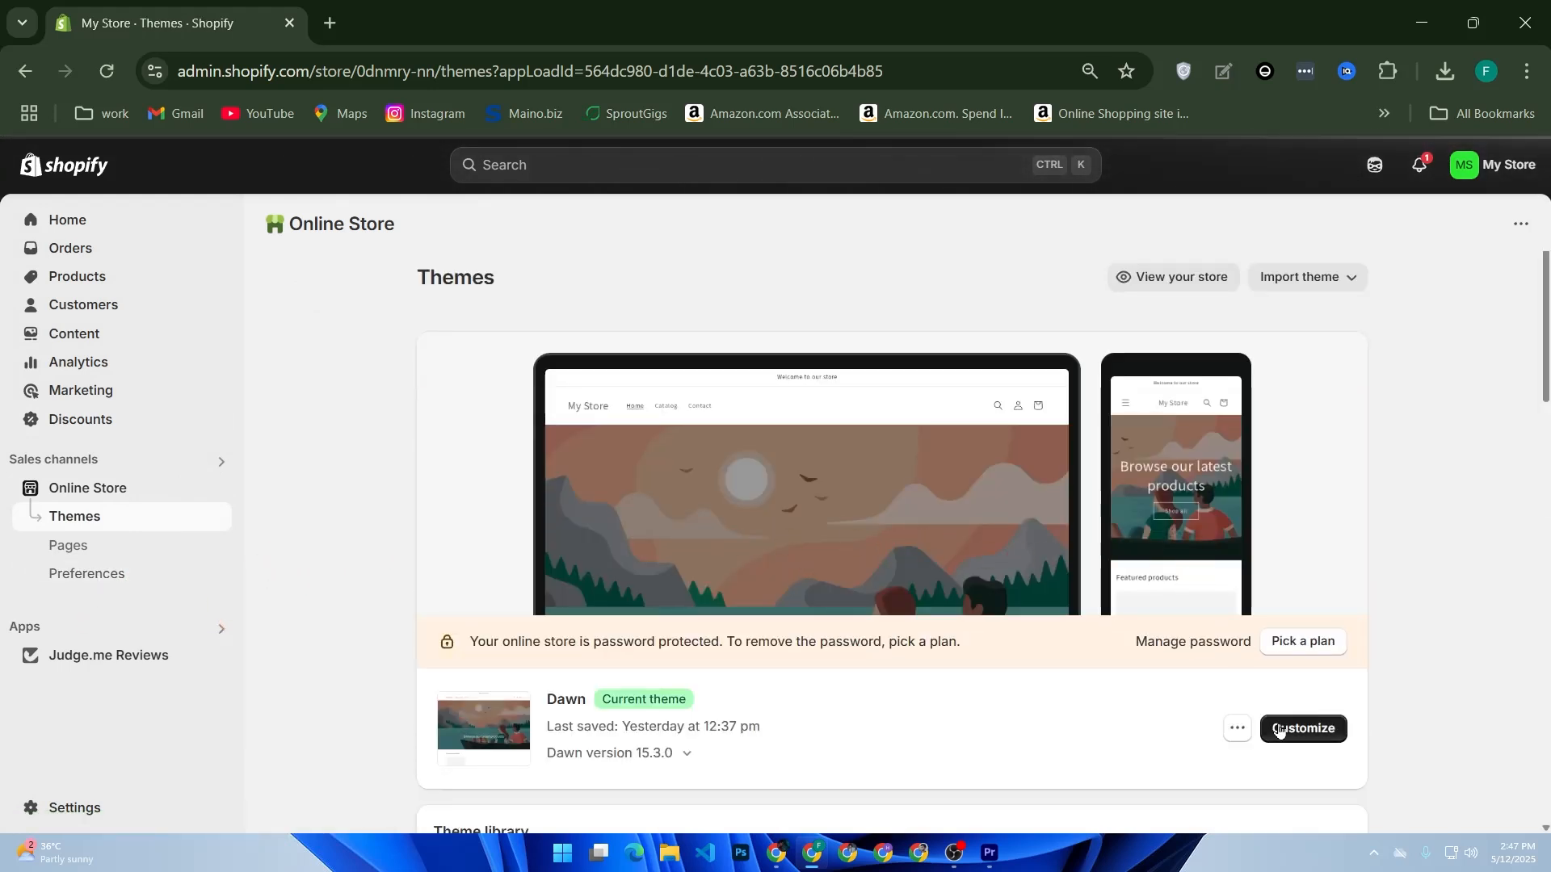
{"action": "left_click", "coordinate": [1289, 728]}
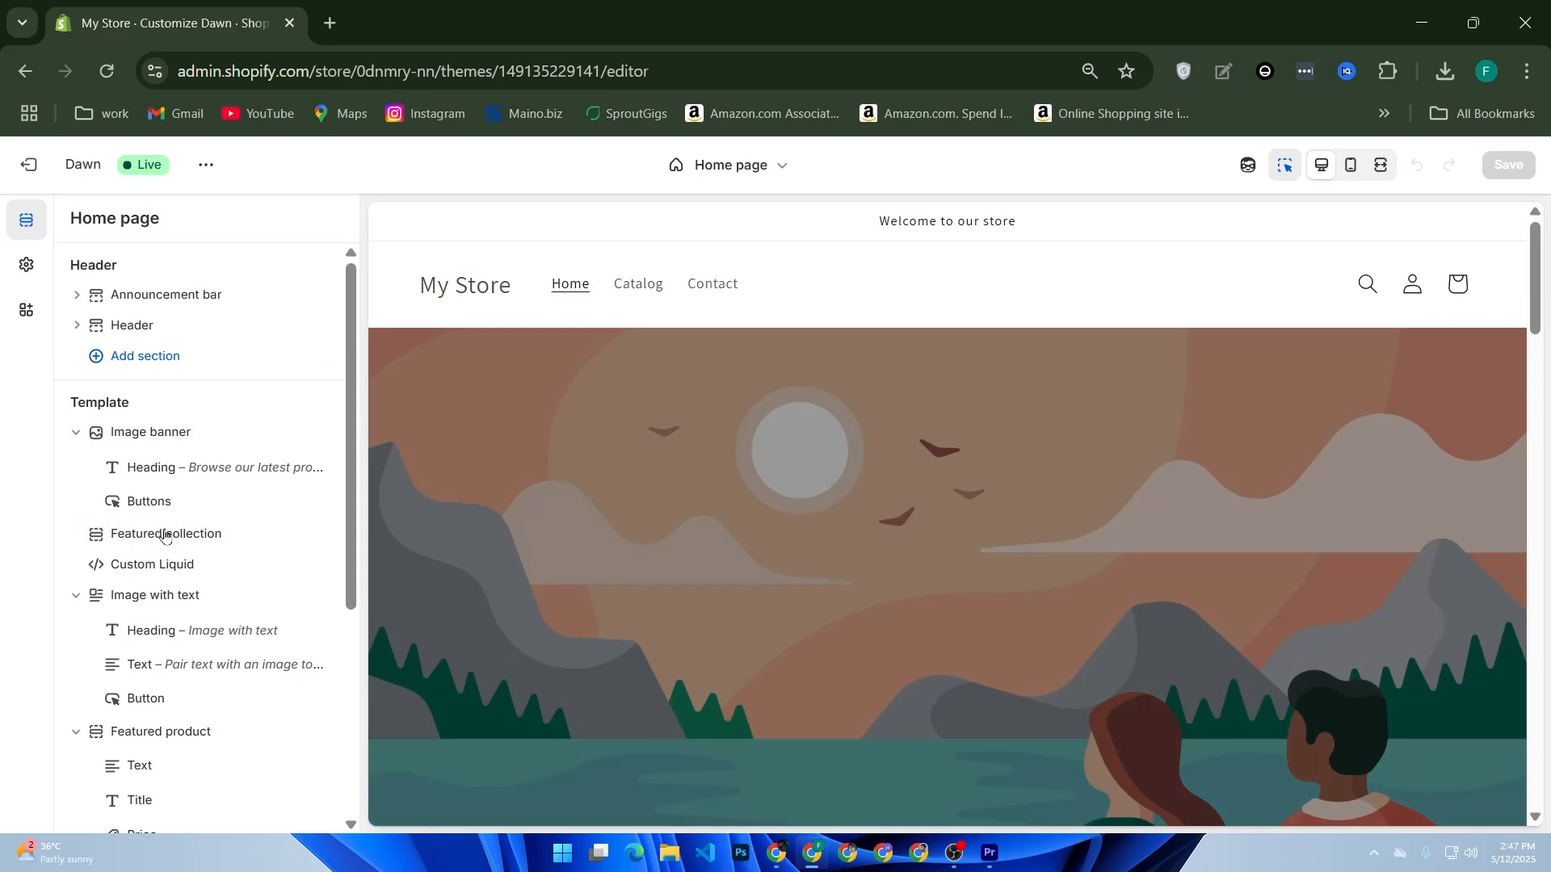
Browse the section types available for the home page template without adding any
{"action": "scroll", "coordinate": [173, 525], "scroll_direction": "down", "scroll_amount": 4}
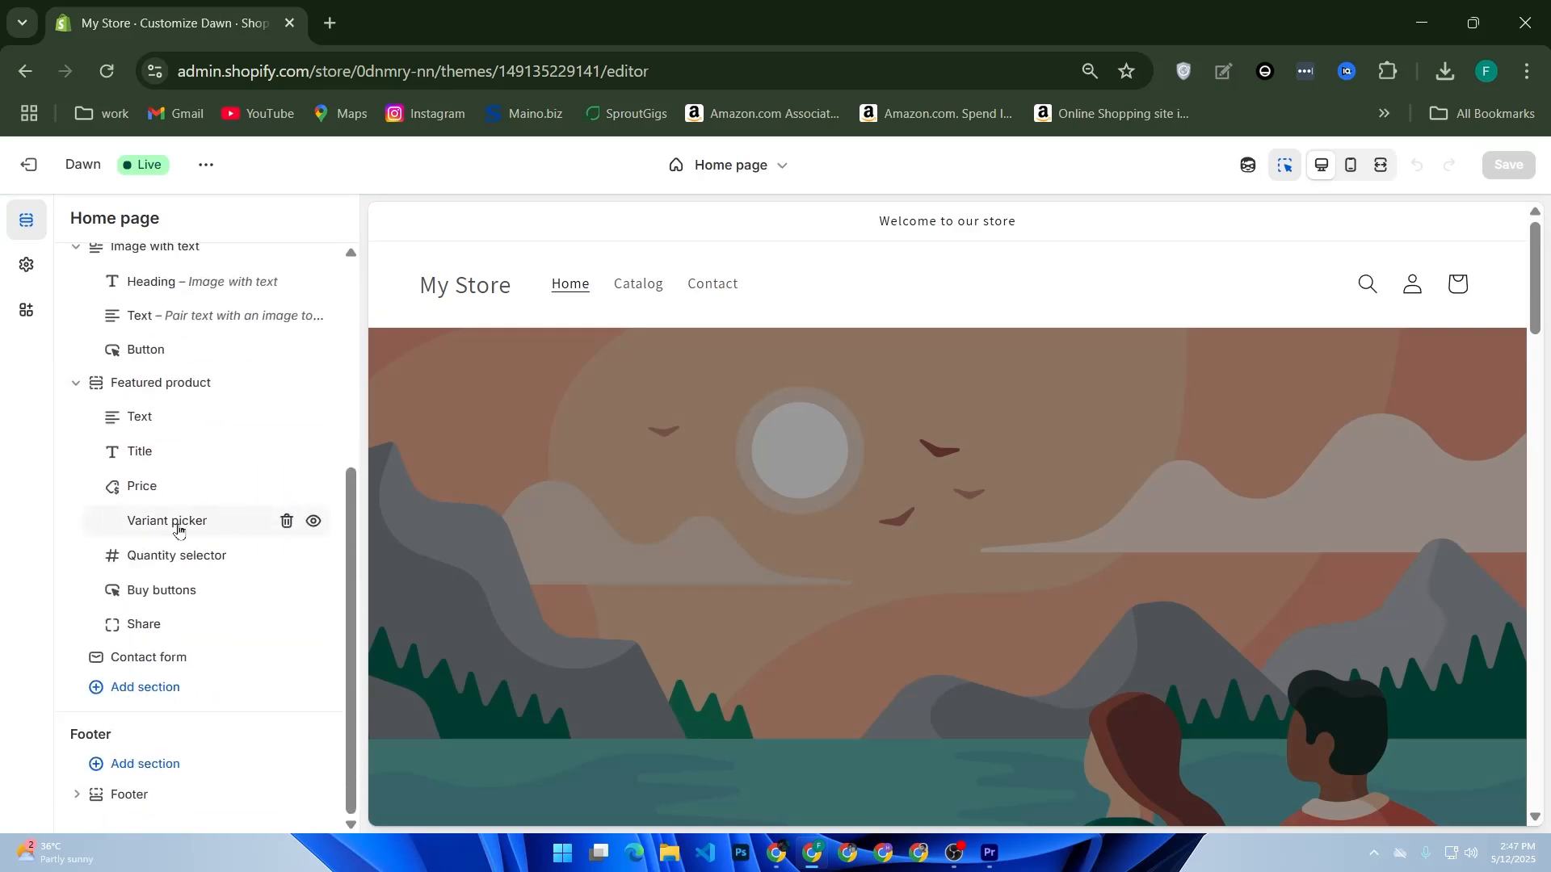
{"action": "left_click", "coordinate": [146, 688]}
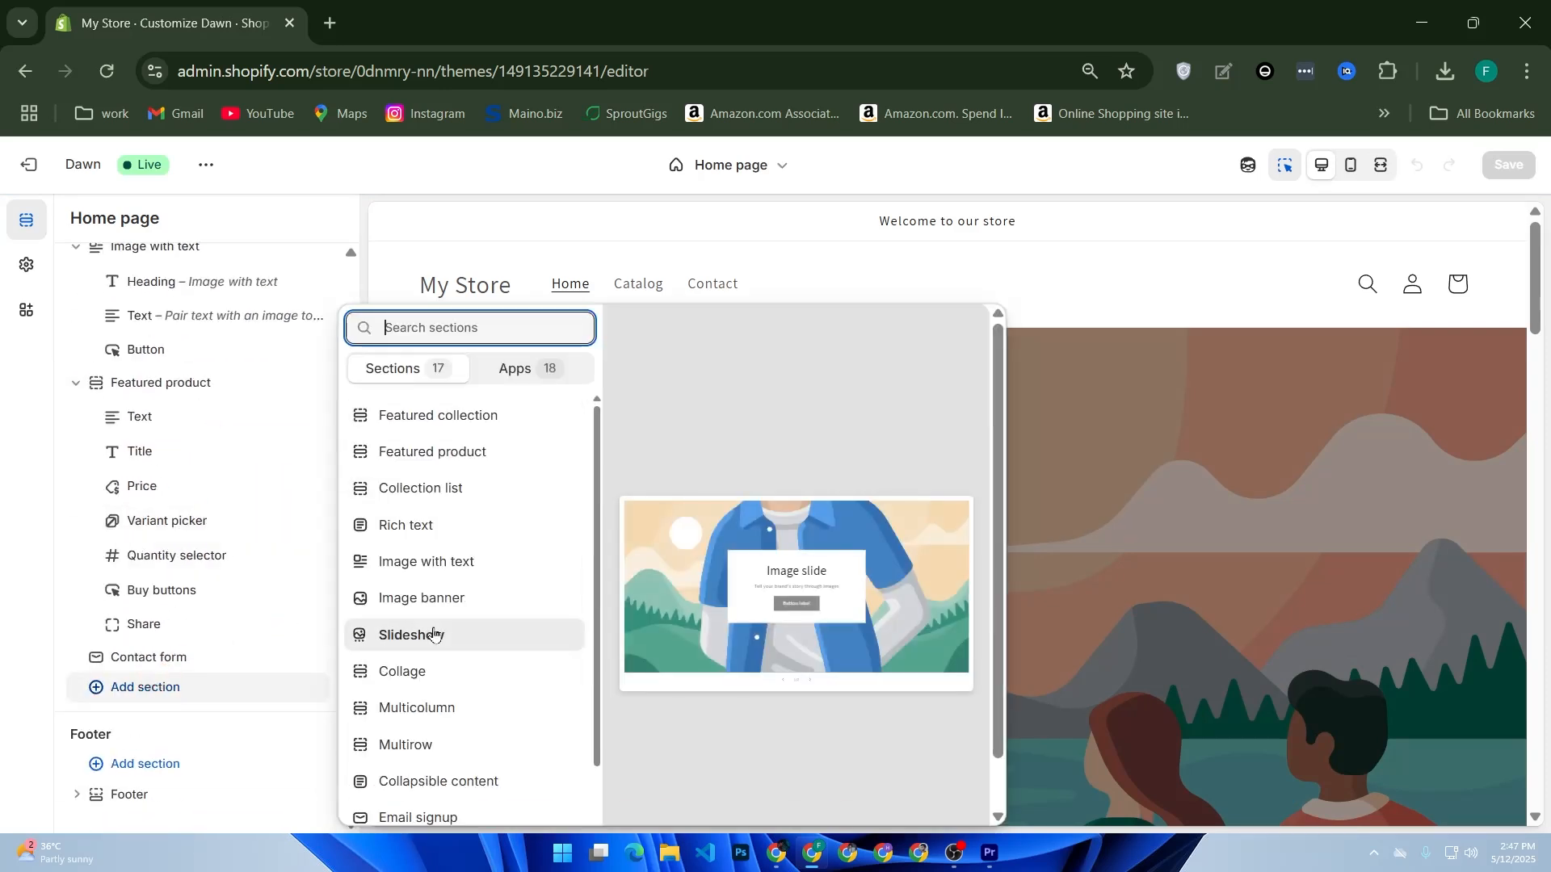
{"action": "scroll", "coordinate": [433, 634], "scroll_direction": "down", "scroll_amount": 3}
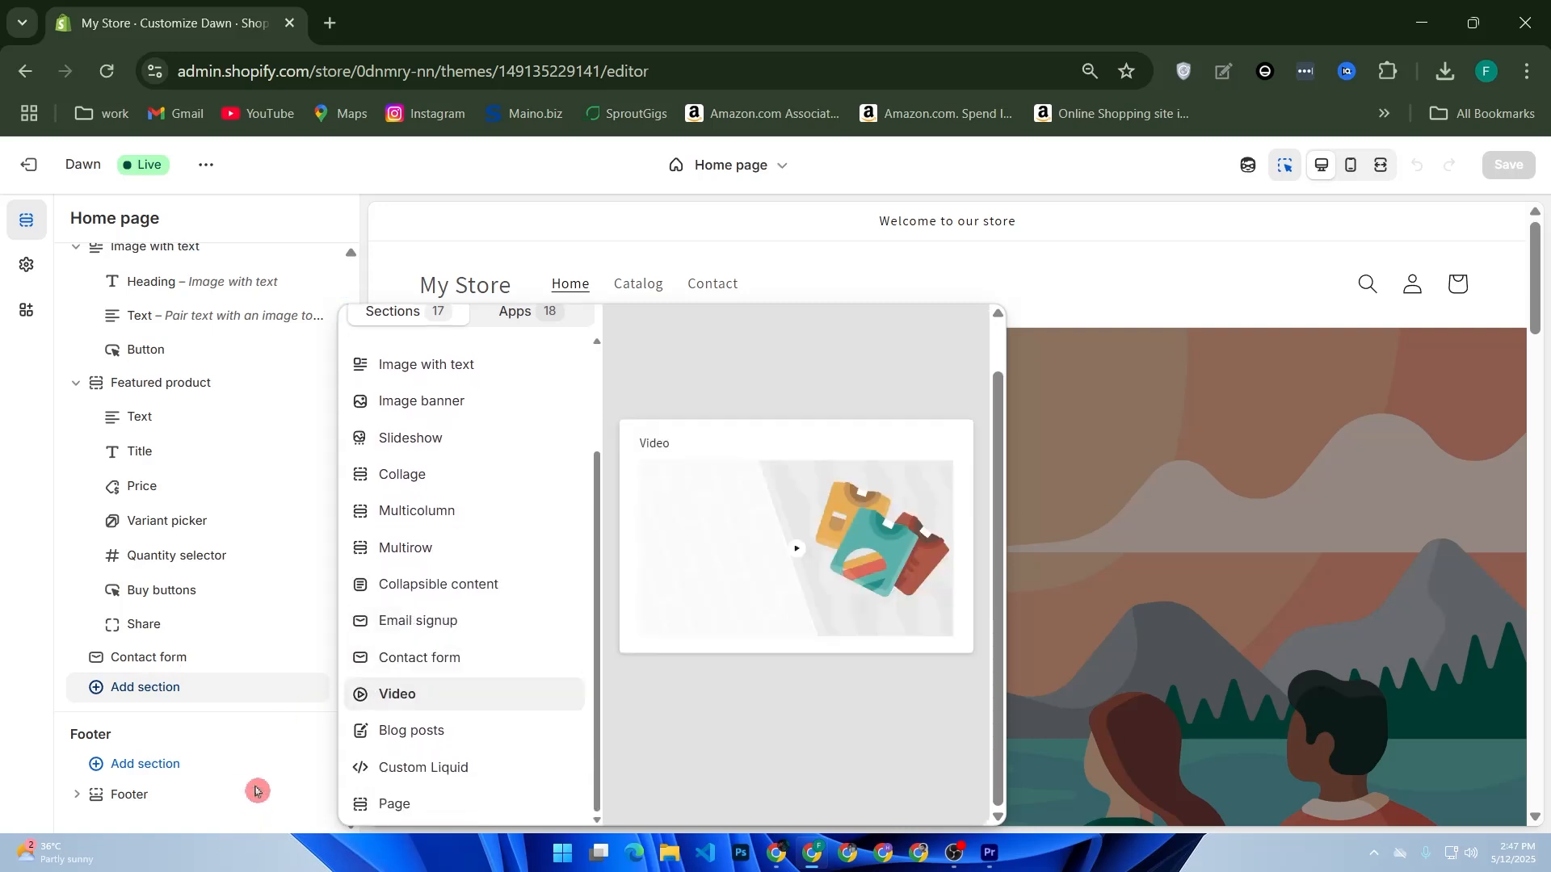
{"action": "left_click", "coordinate": [256, 791]}
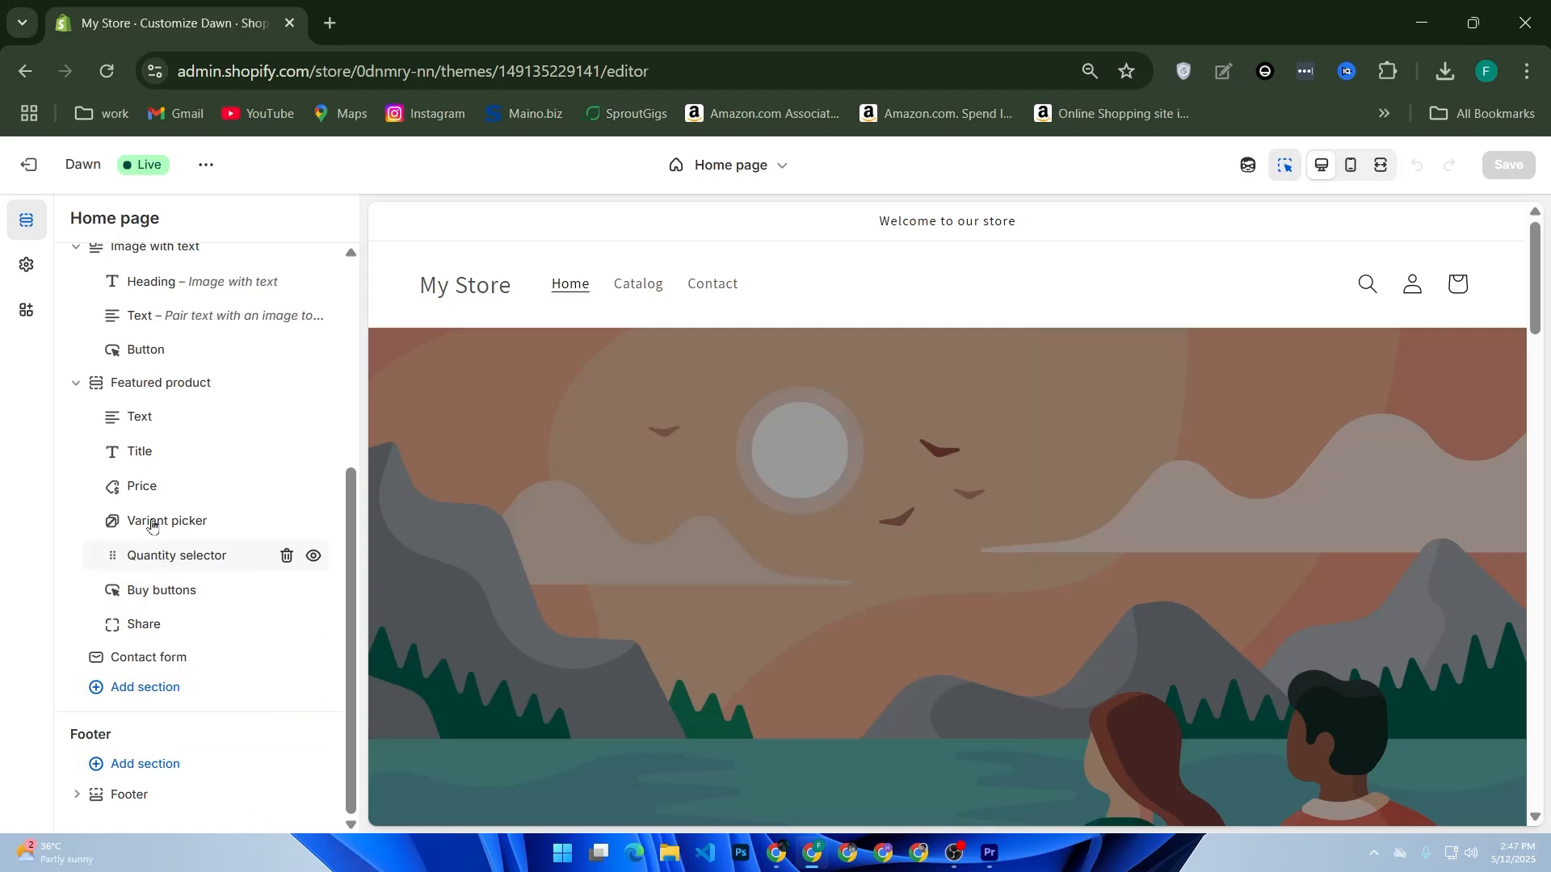
Open the Example T-Shirt product page from the home page's featured collection and select its Buy buttons block
{"action": "scroll", "coordinate": [633, 502], "scroll_direction": "down", "scroll_amount": 10}
{"action": "left_click", "coordinate": [606, 544]}
{"action": "scroll", "coordinate": [294, 543], "scroll_direction": "down", "scroll_amount": 5}
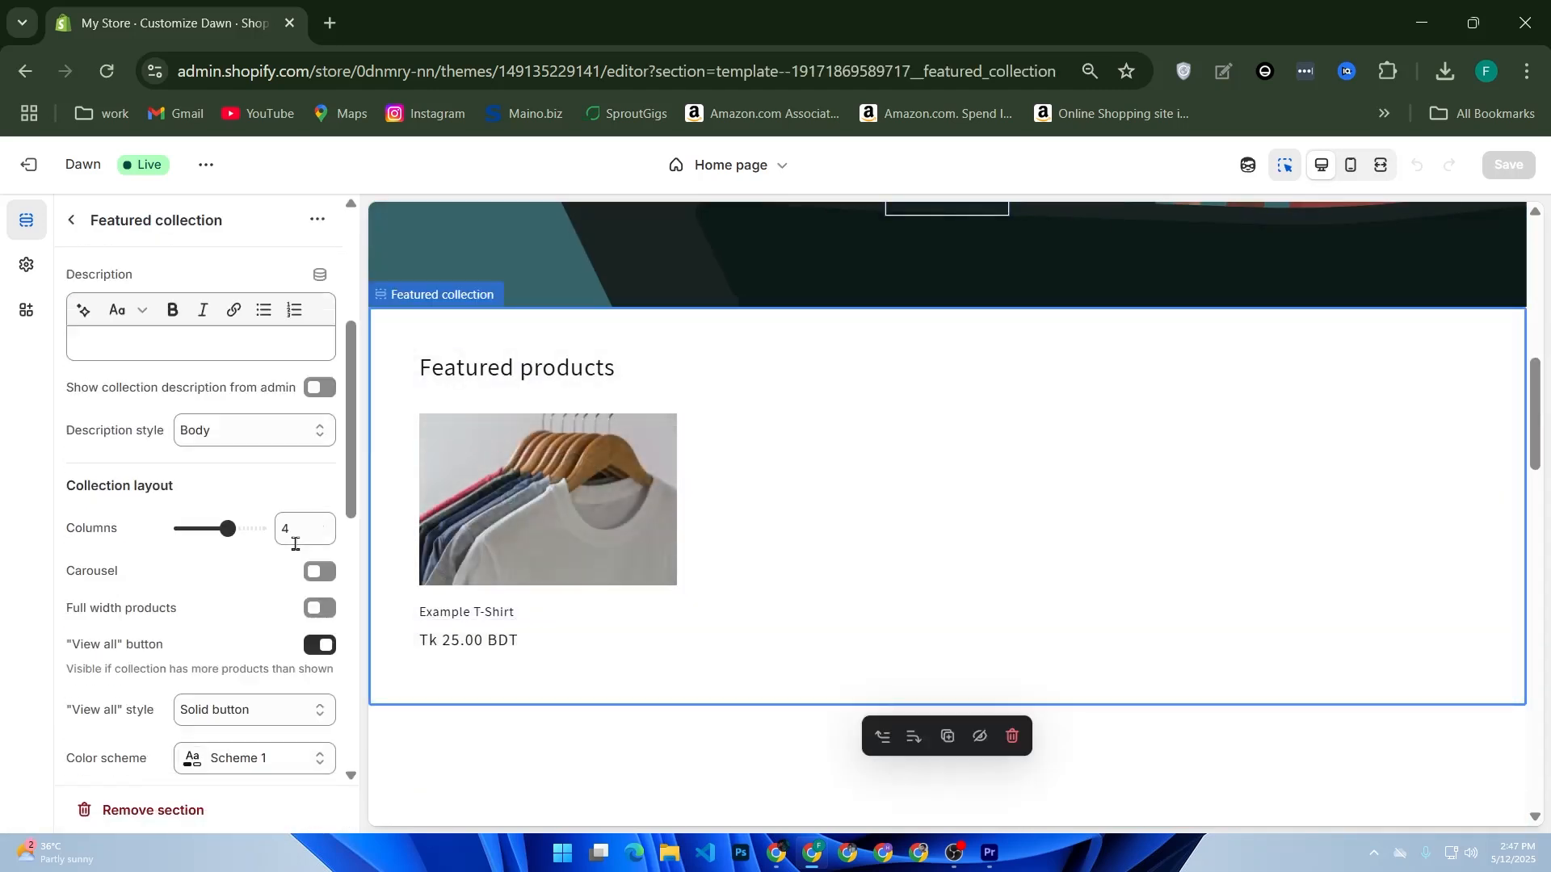
{"action": "left_click", "coordinate": [639, 535]}
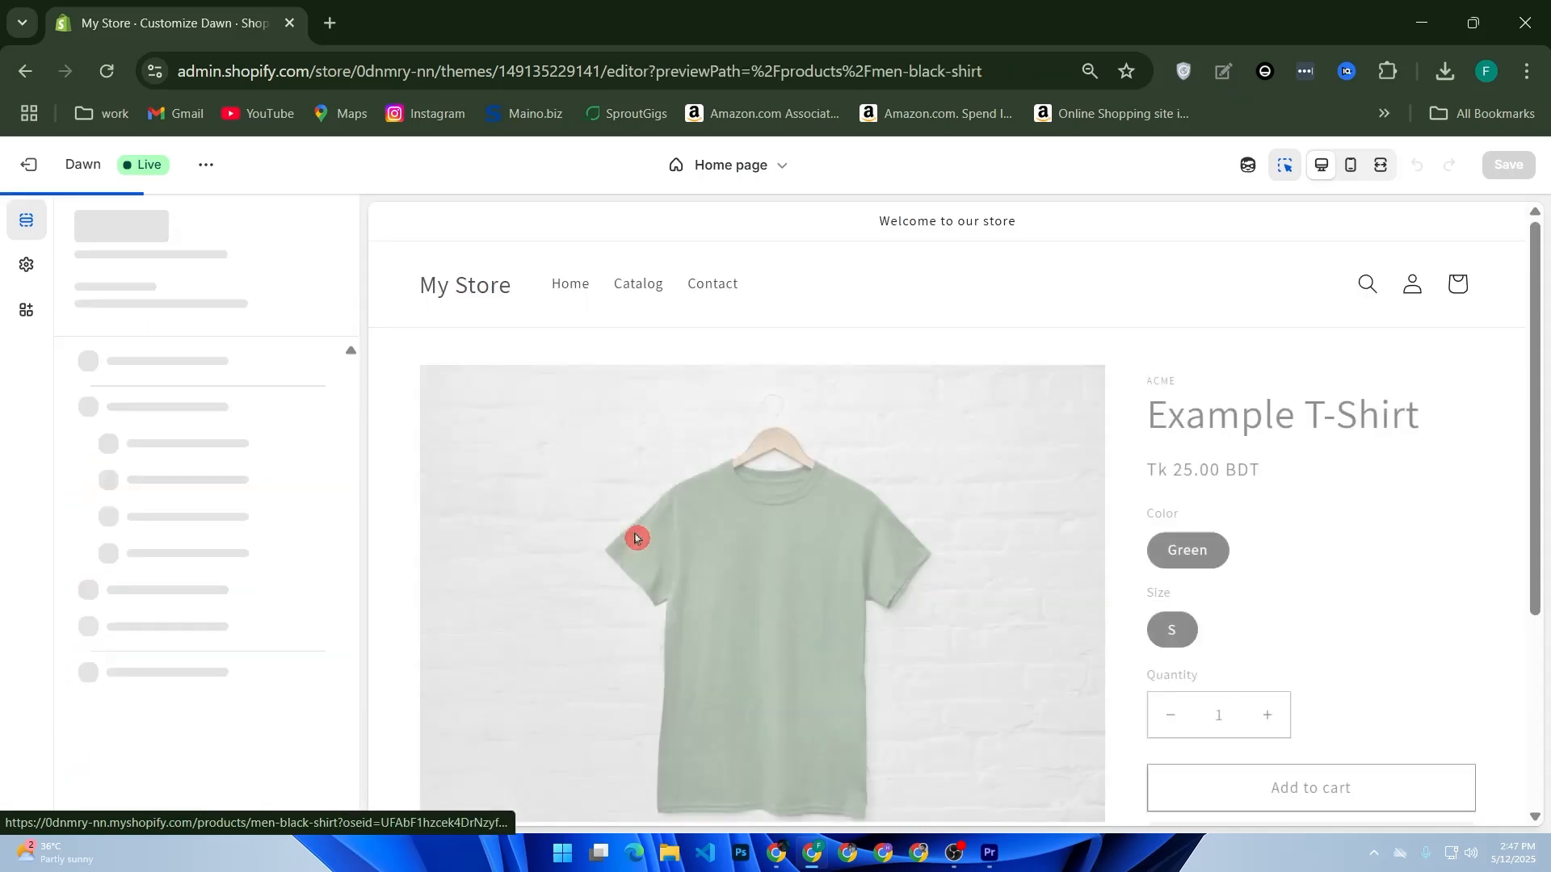
{"action": "scroll", "coordinate": [1234, 563], "scroll_direction": "down", "scroll_amount": 5}
{"action": "left_click", "coordinate": [1256, 476]}
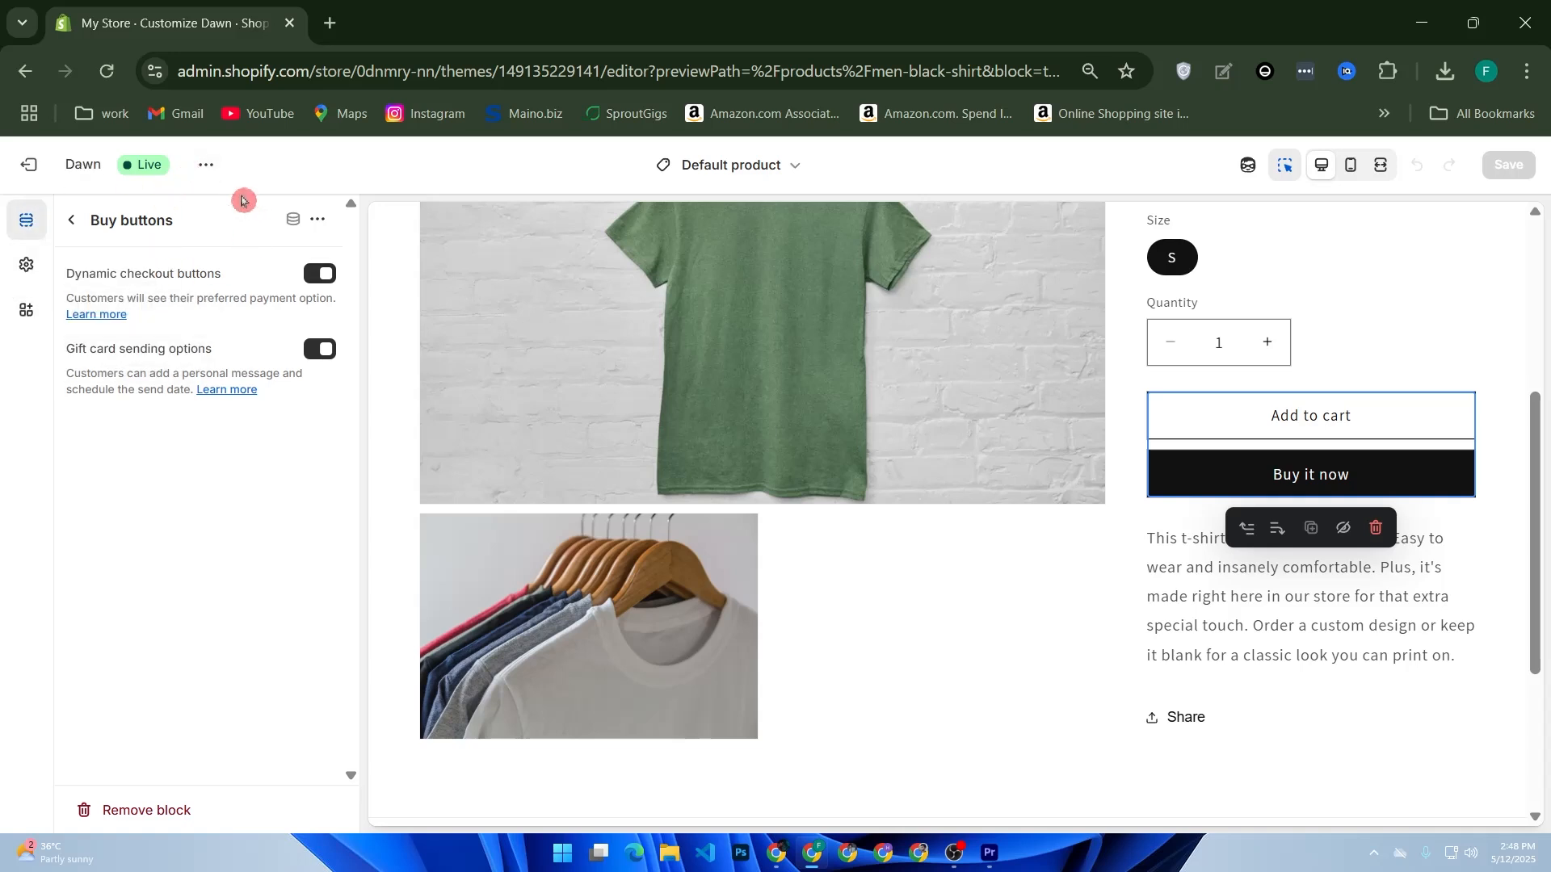
Try to load the Checkout page in the theme editor, retrying once
{"action": "left_click", "coordinate": [207, 165]}
{"action": "left_click", "coordinate": [755, 168]}
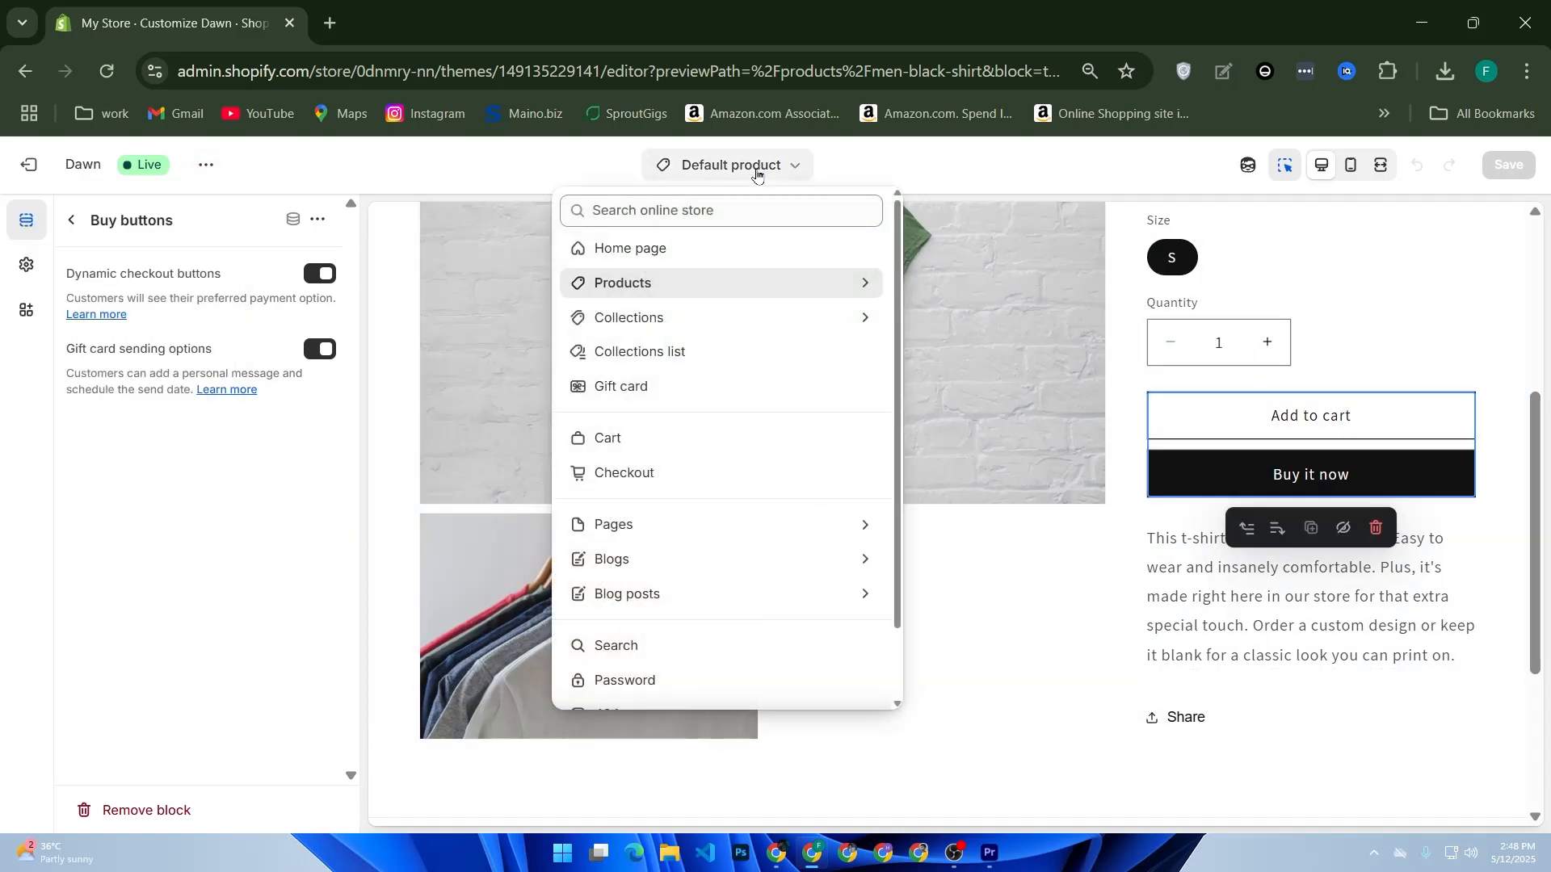
{"action": "left_click", "coordinate": [643, 482]}
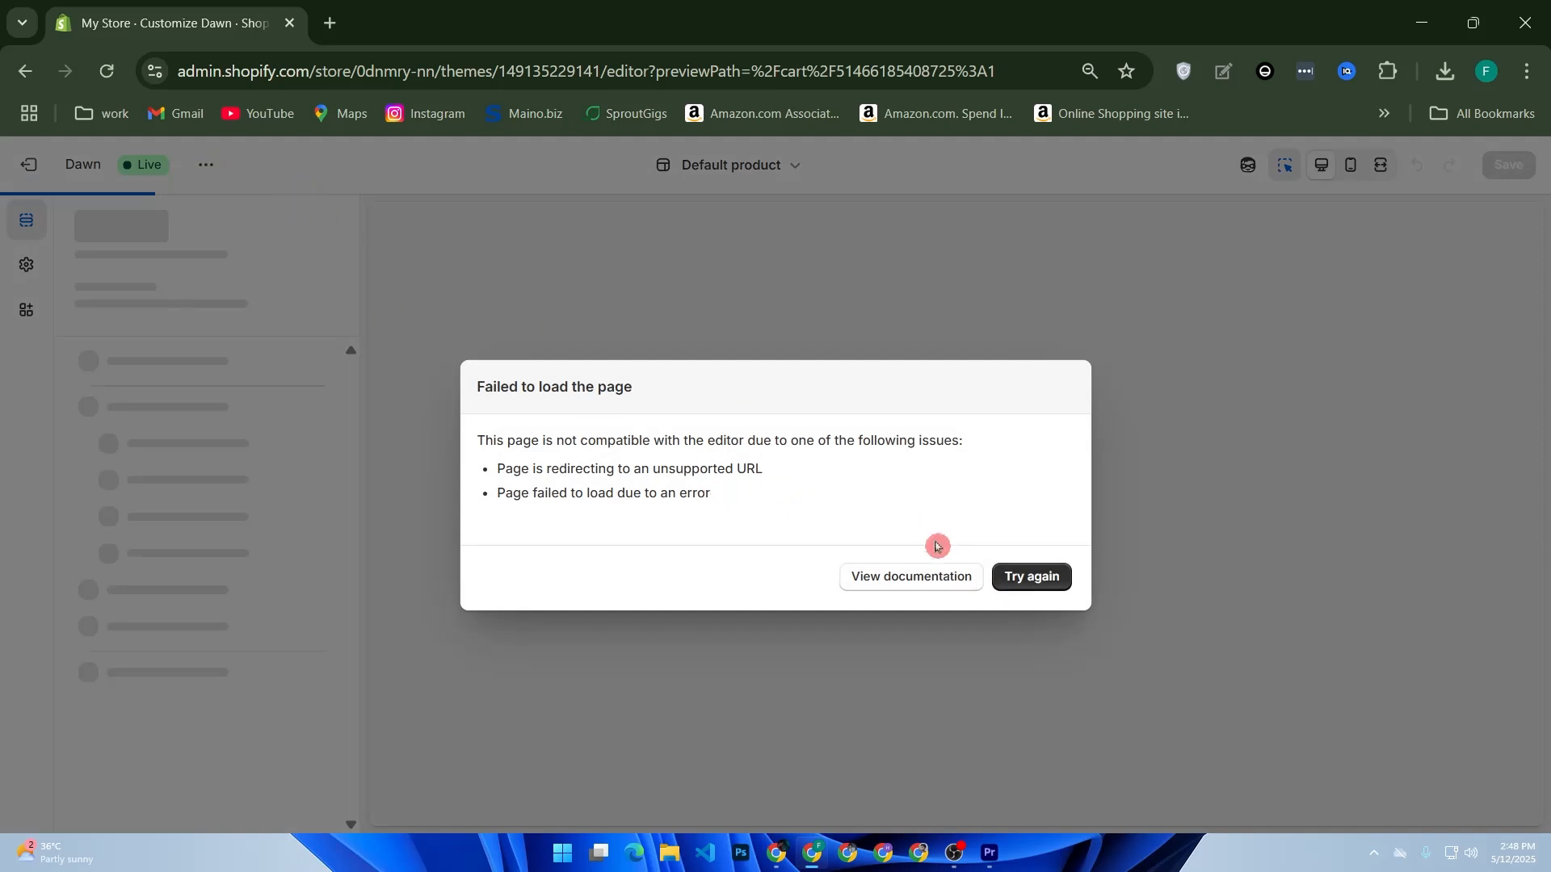
{"action": "left_click", "coordinate": [1008, 586]}
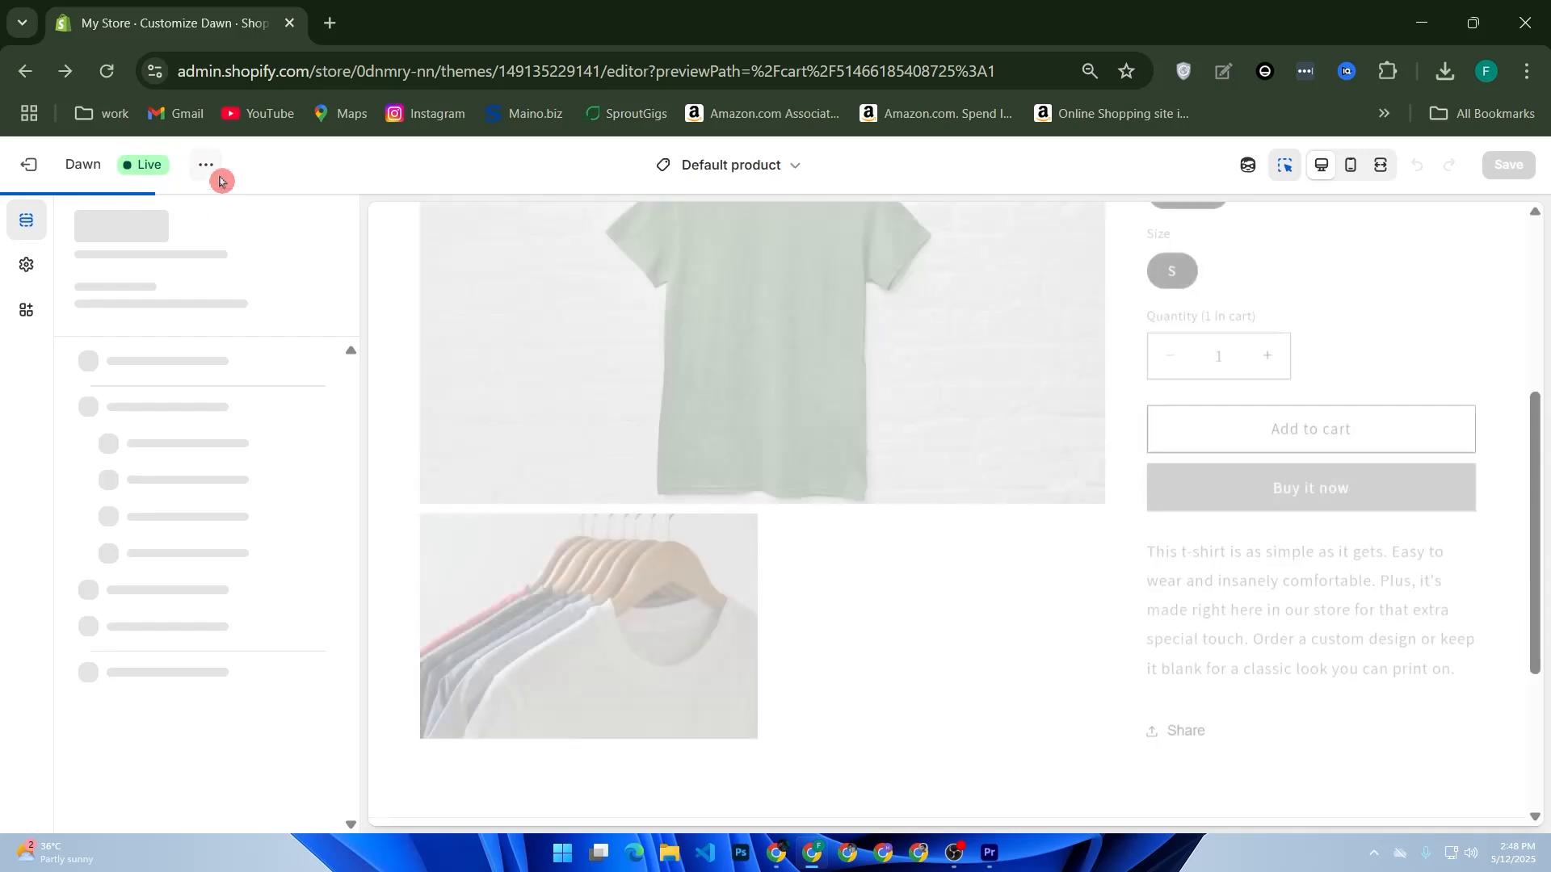
Open the Dawn theme's code, filter its files for "checkou" and look through theme.liquid
{"action": "left_click", "coordinate": [208, 167]}
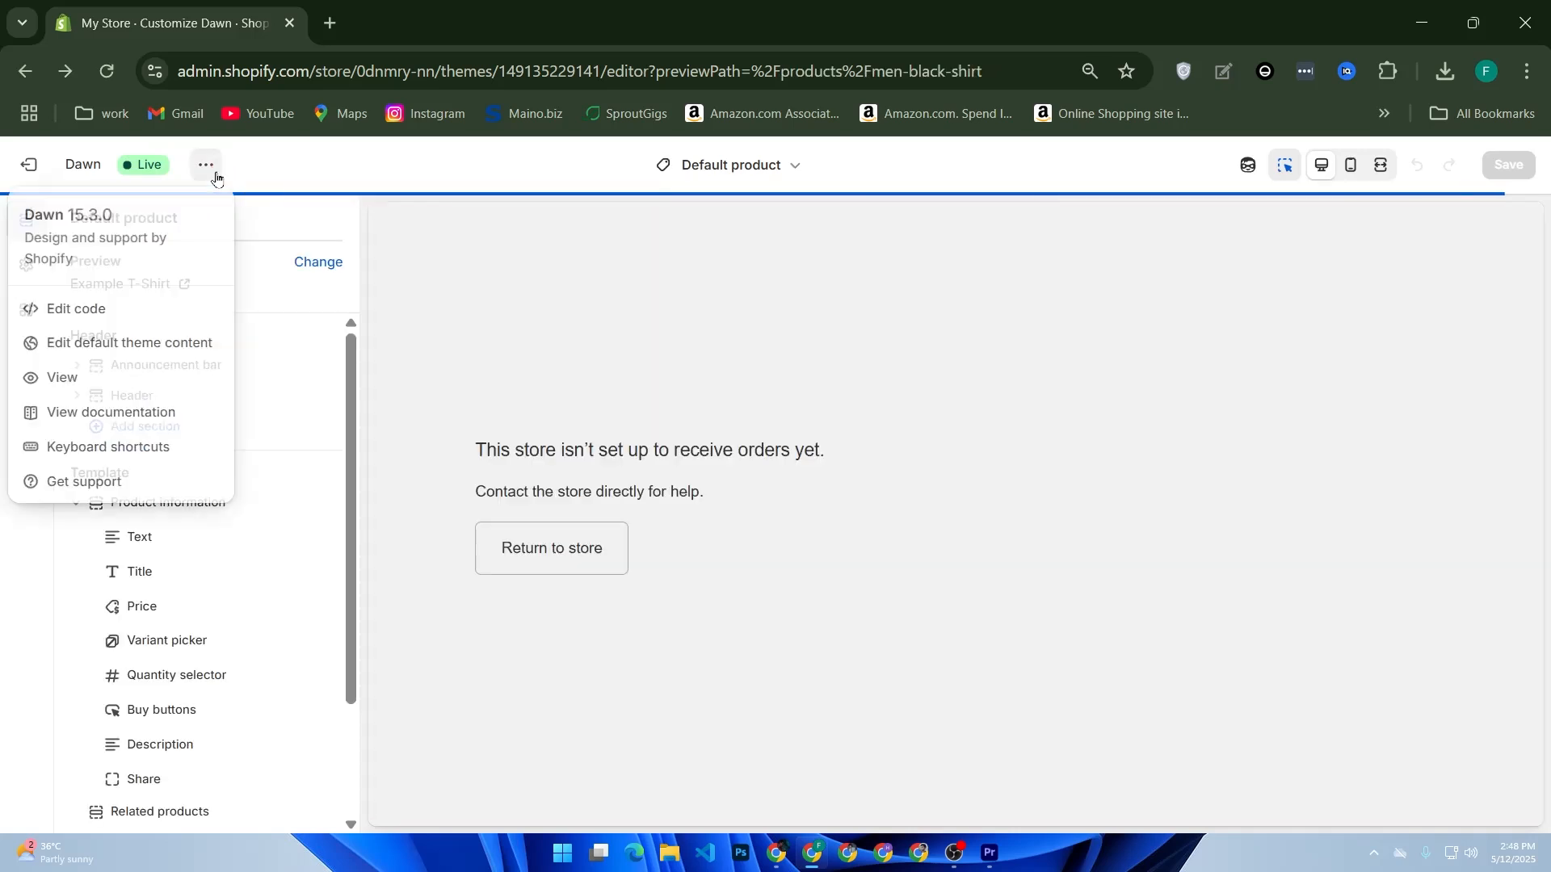
{"action": "left_click", "coordinate": [145, 315]}
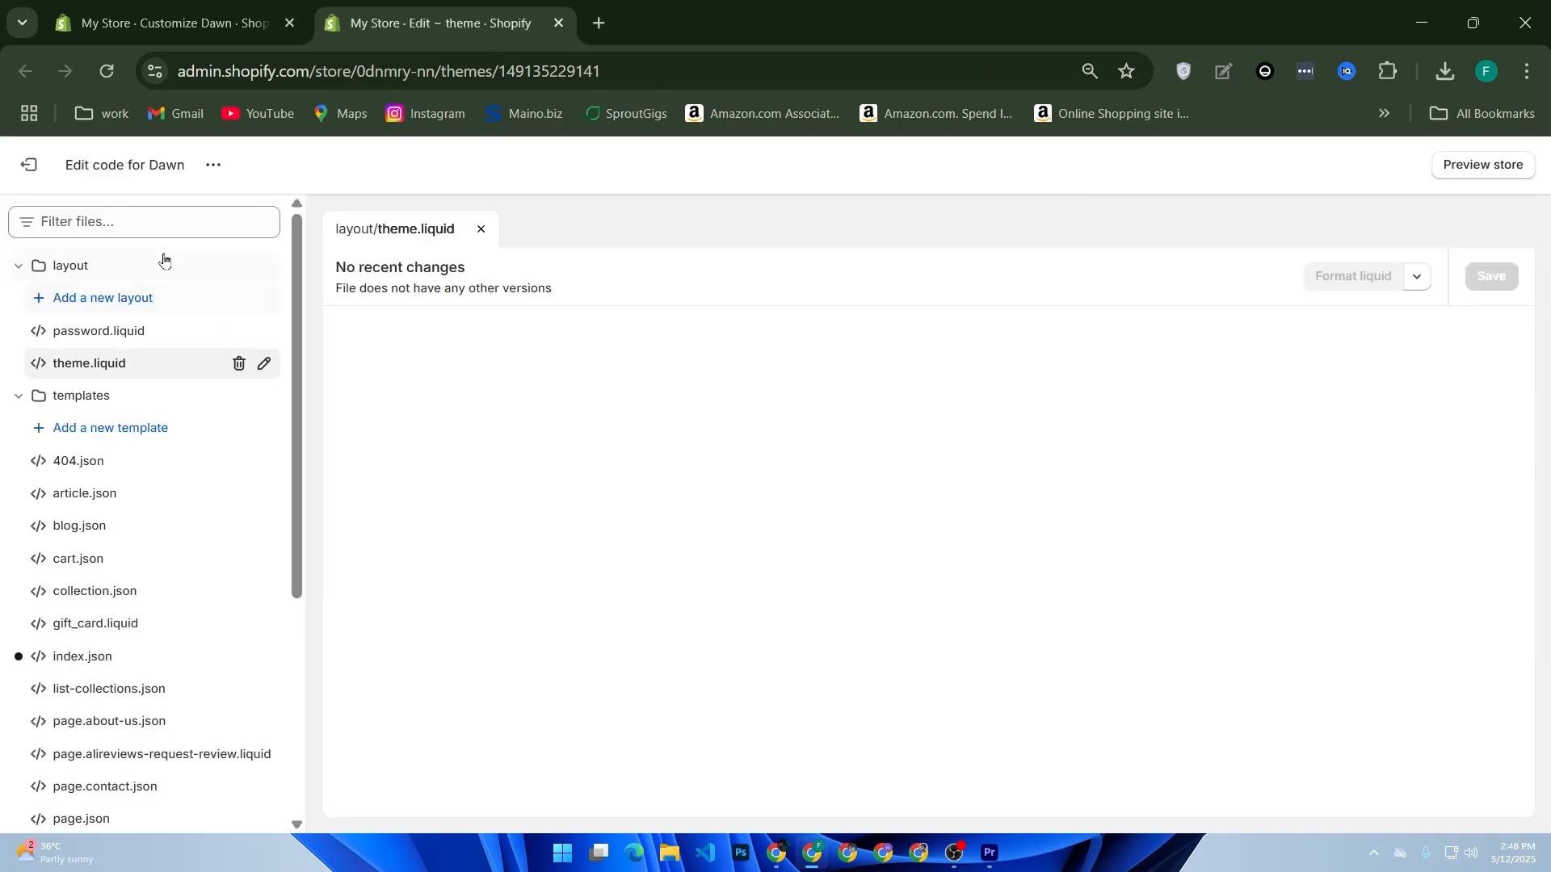
{"action": "left_click", "coordinate": [146, 224]}
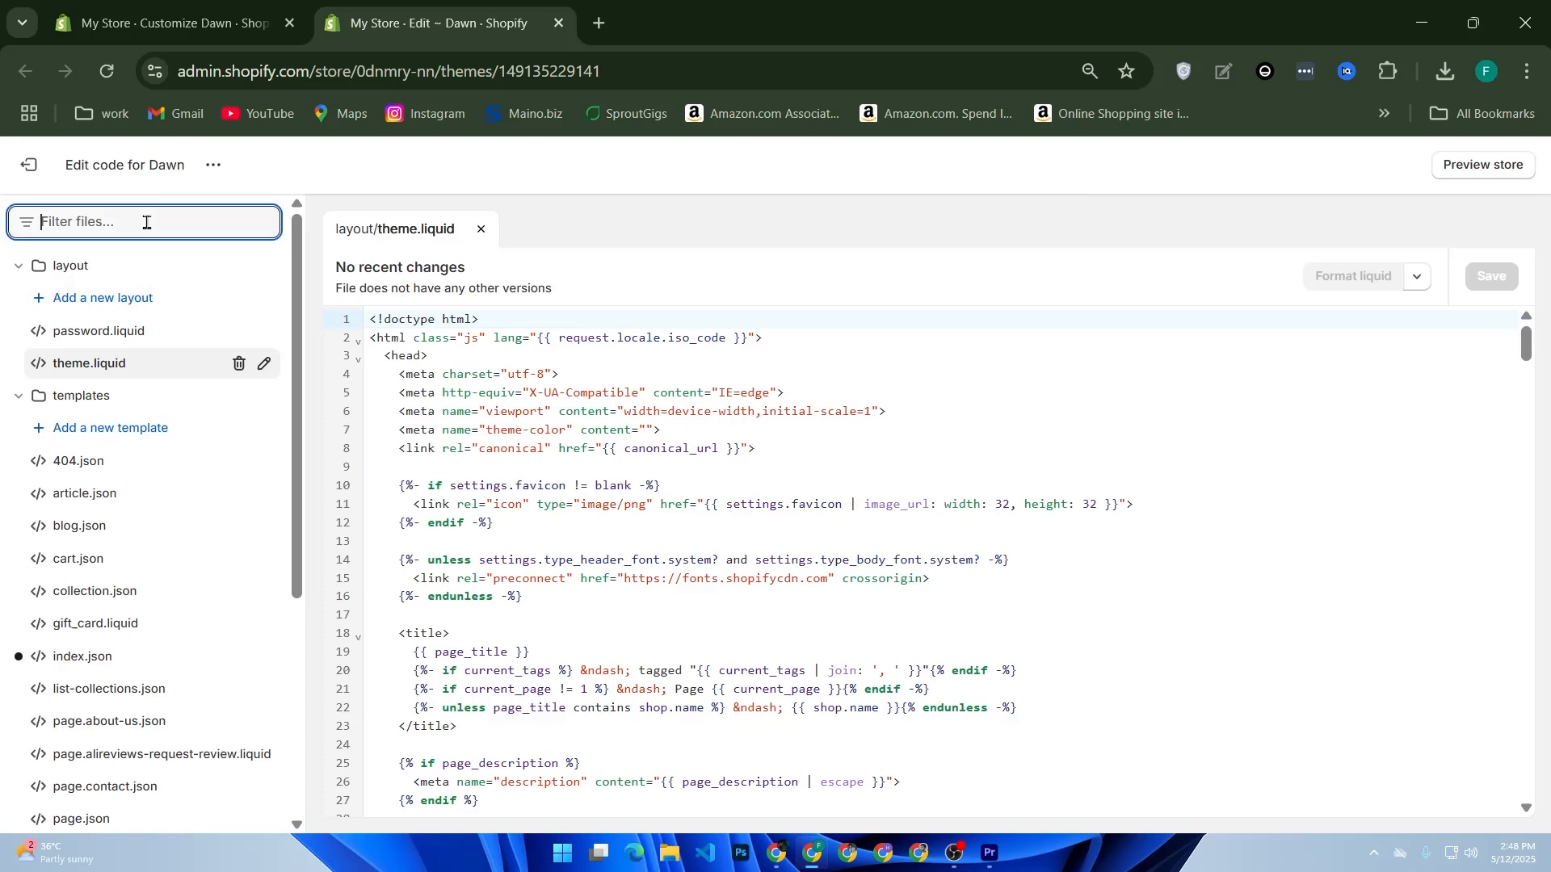
{"action": "type", "text": "che"}
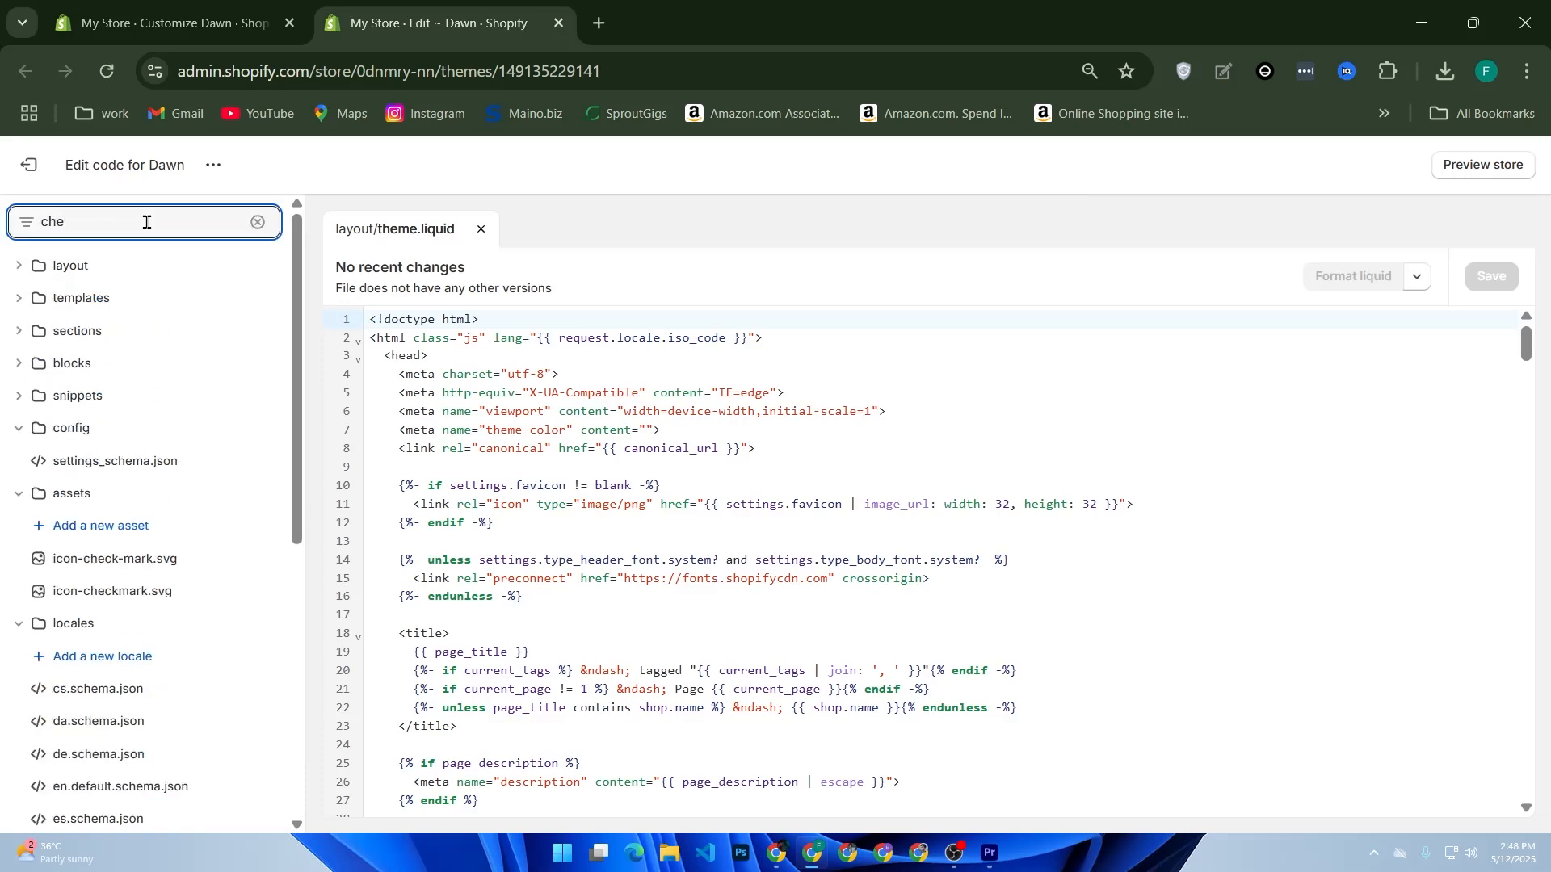
{"action": "type", "text": "c"}
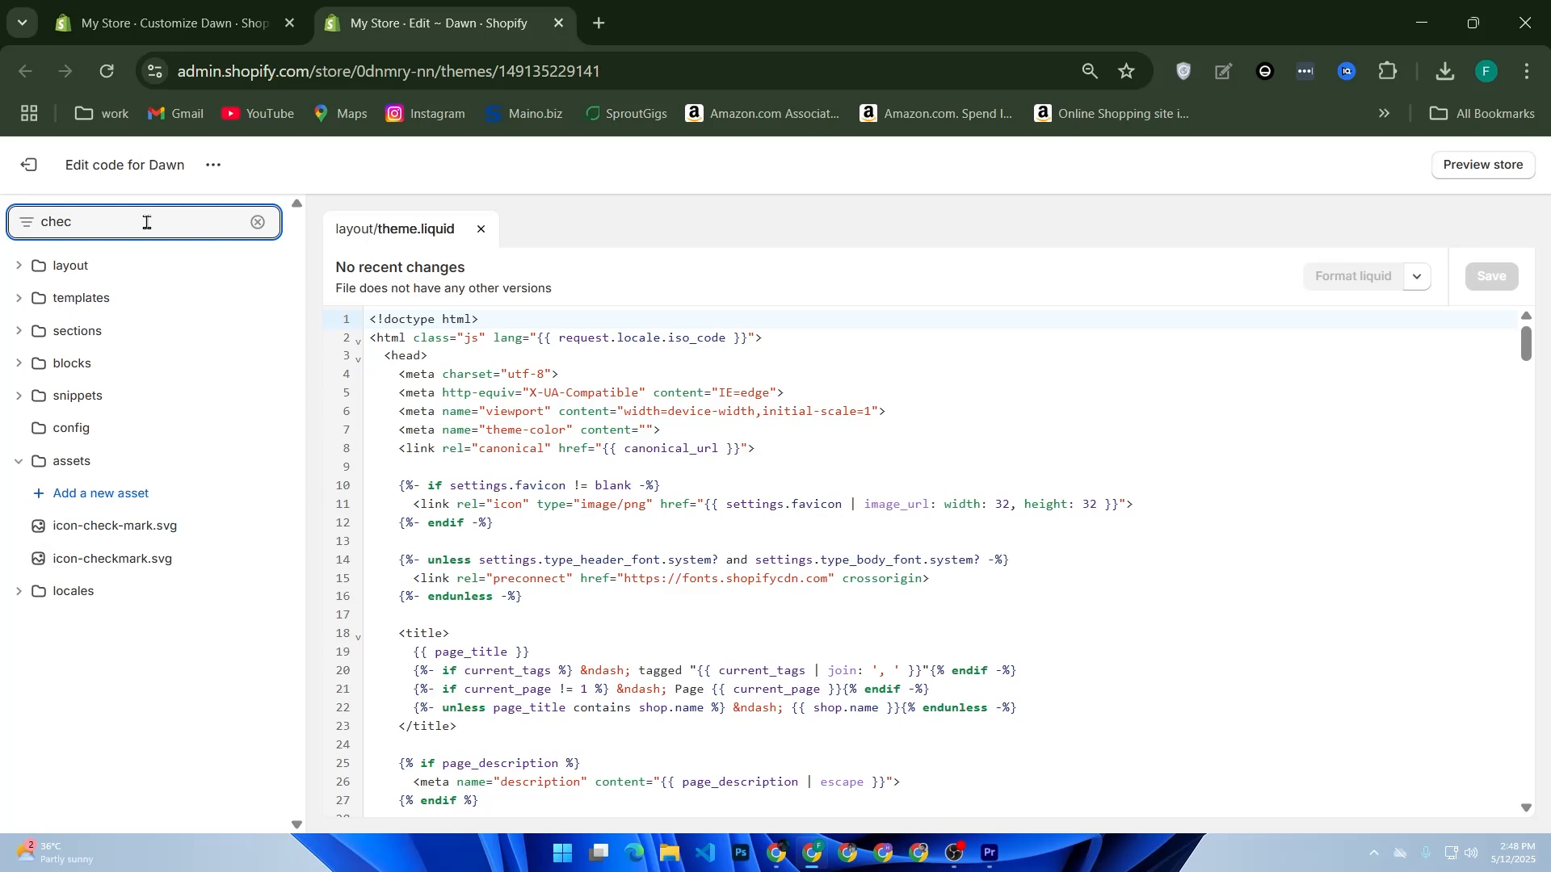
{"action": "type", "text": "kou"}
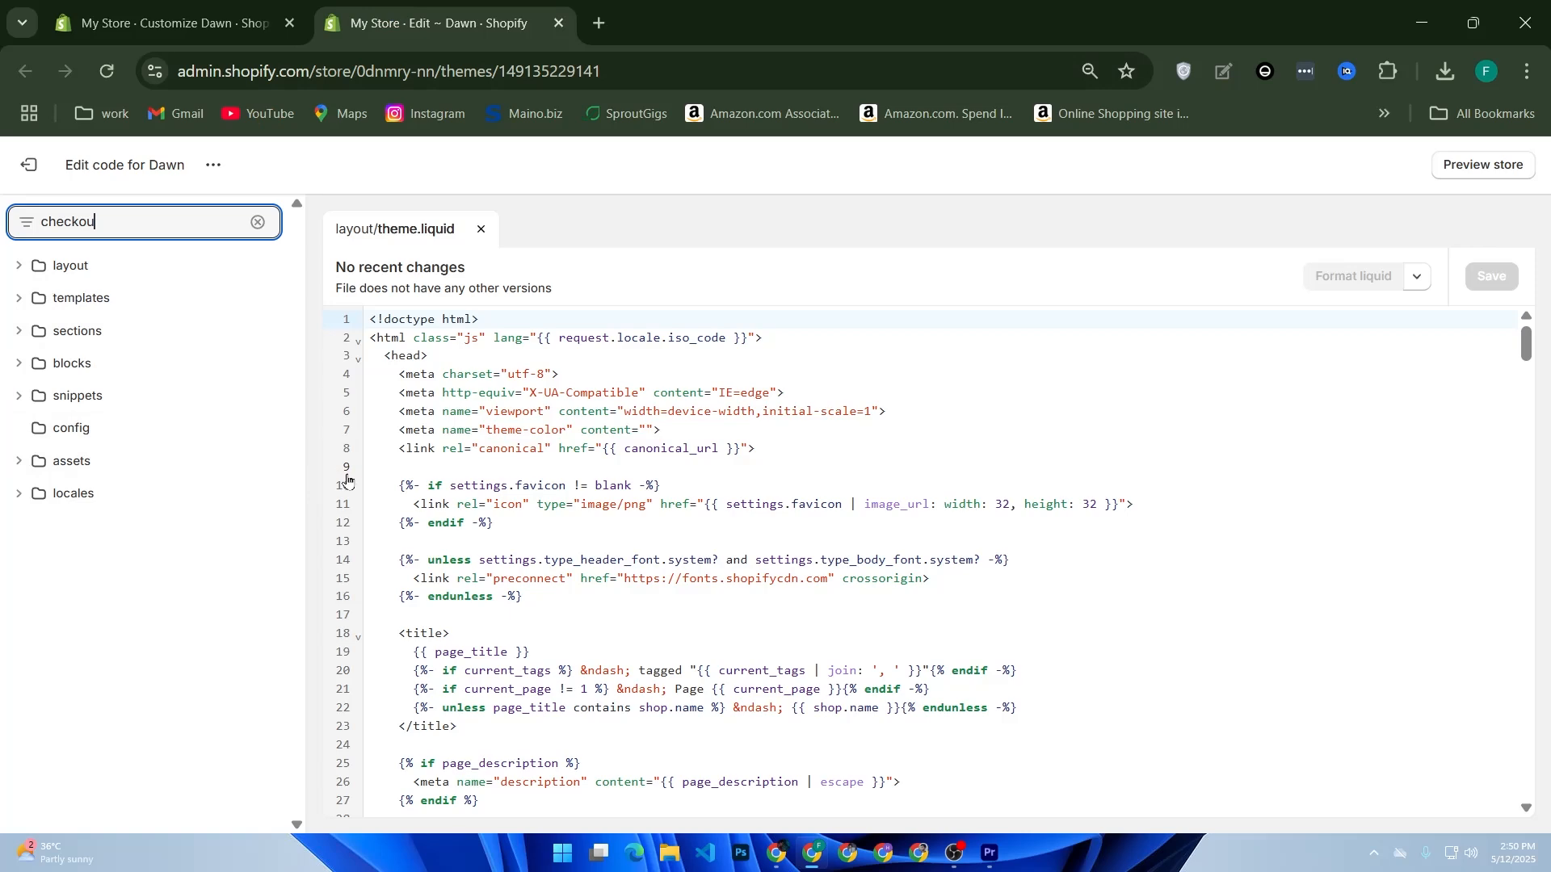
{"action": "scroll", "coordinate": [553, 457], "scroll_direction": "down", "scroll_amount": 3}
{"action": "scroll", "coordinate": [553, 457], "scroll_direction": "down", "scroll_amount": 12}
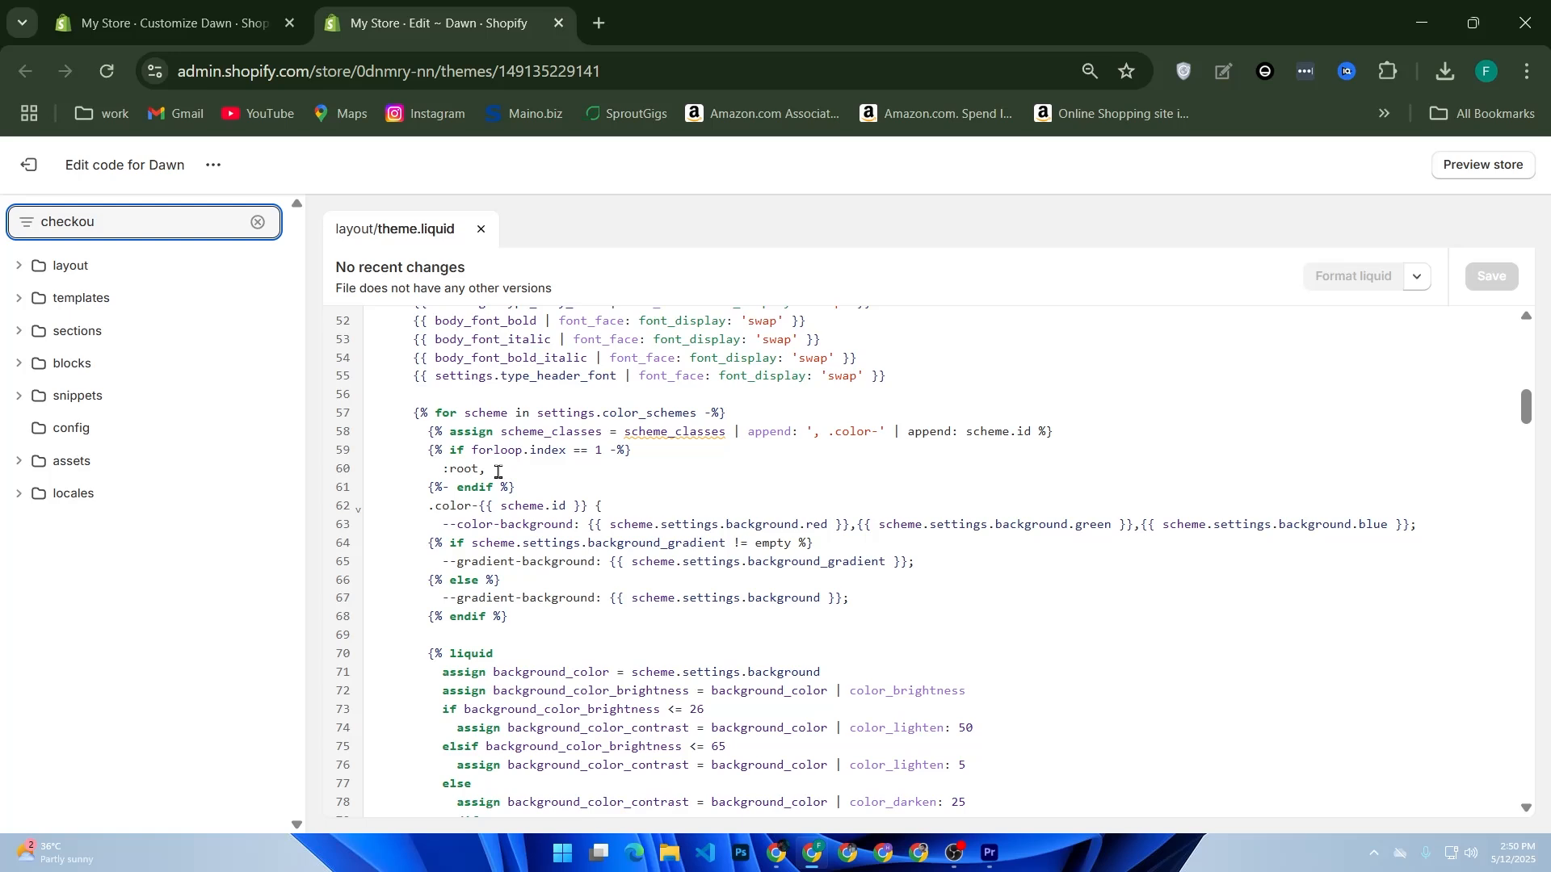
Leave the code editor and try to load the Checkout page in Dawn's theme editor again, briefly opening the related documentation
{"action": "left_click", "coordinate": [29, 165]}
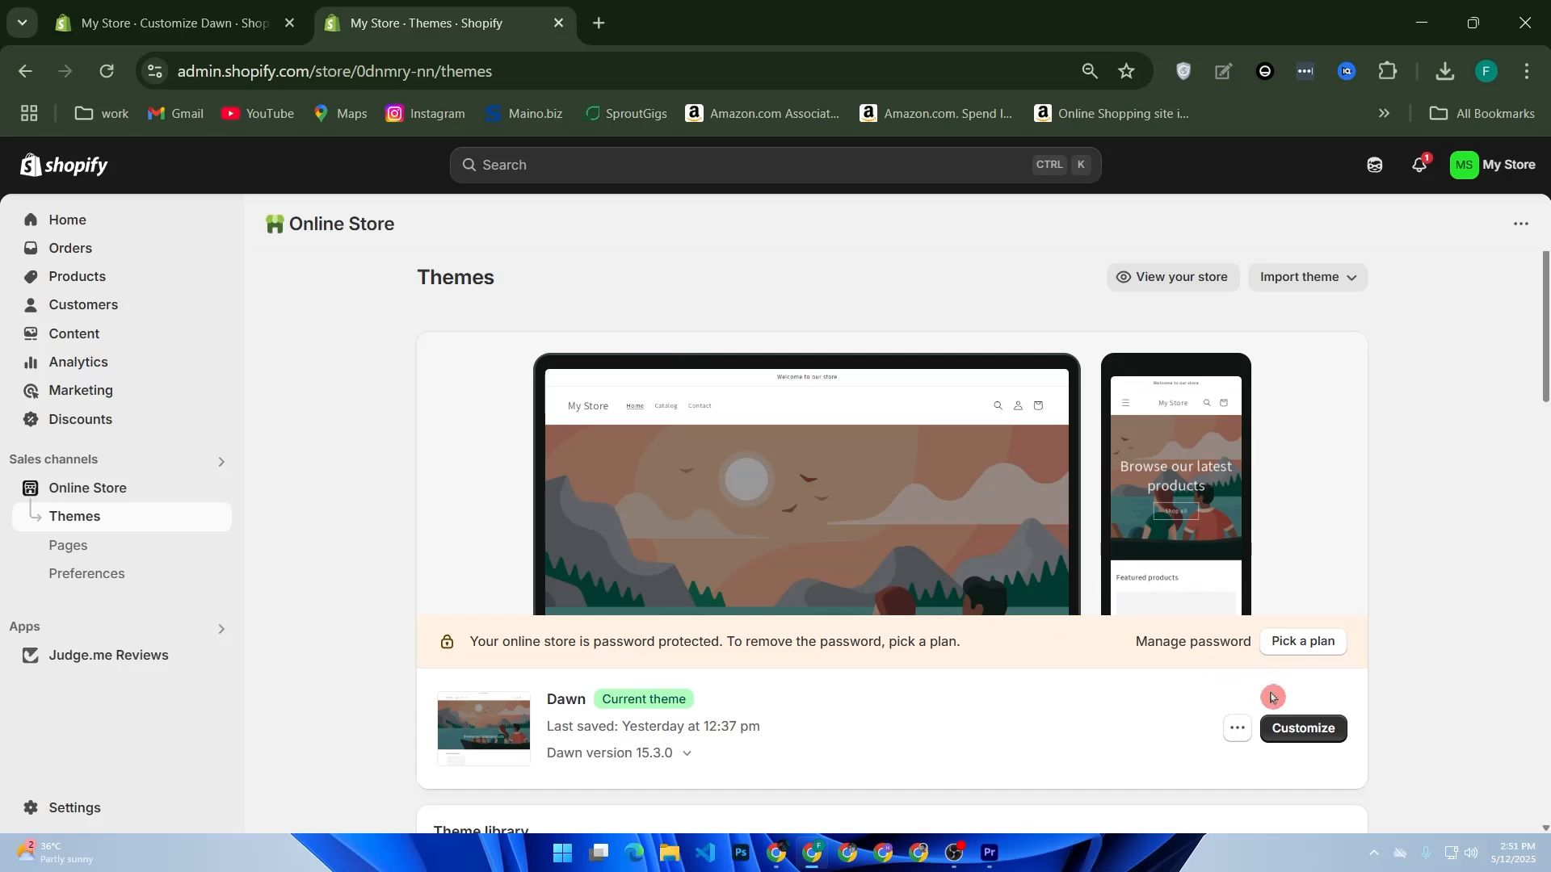
{"action": "left_click", "coordinate": [1289, 733]}
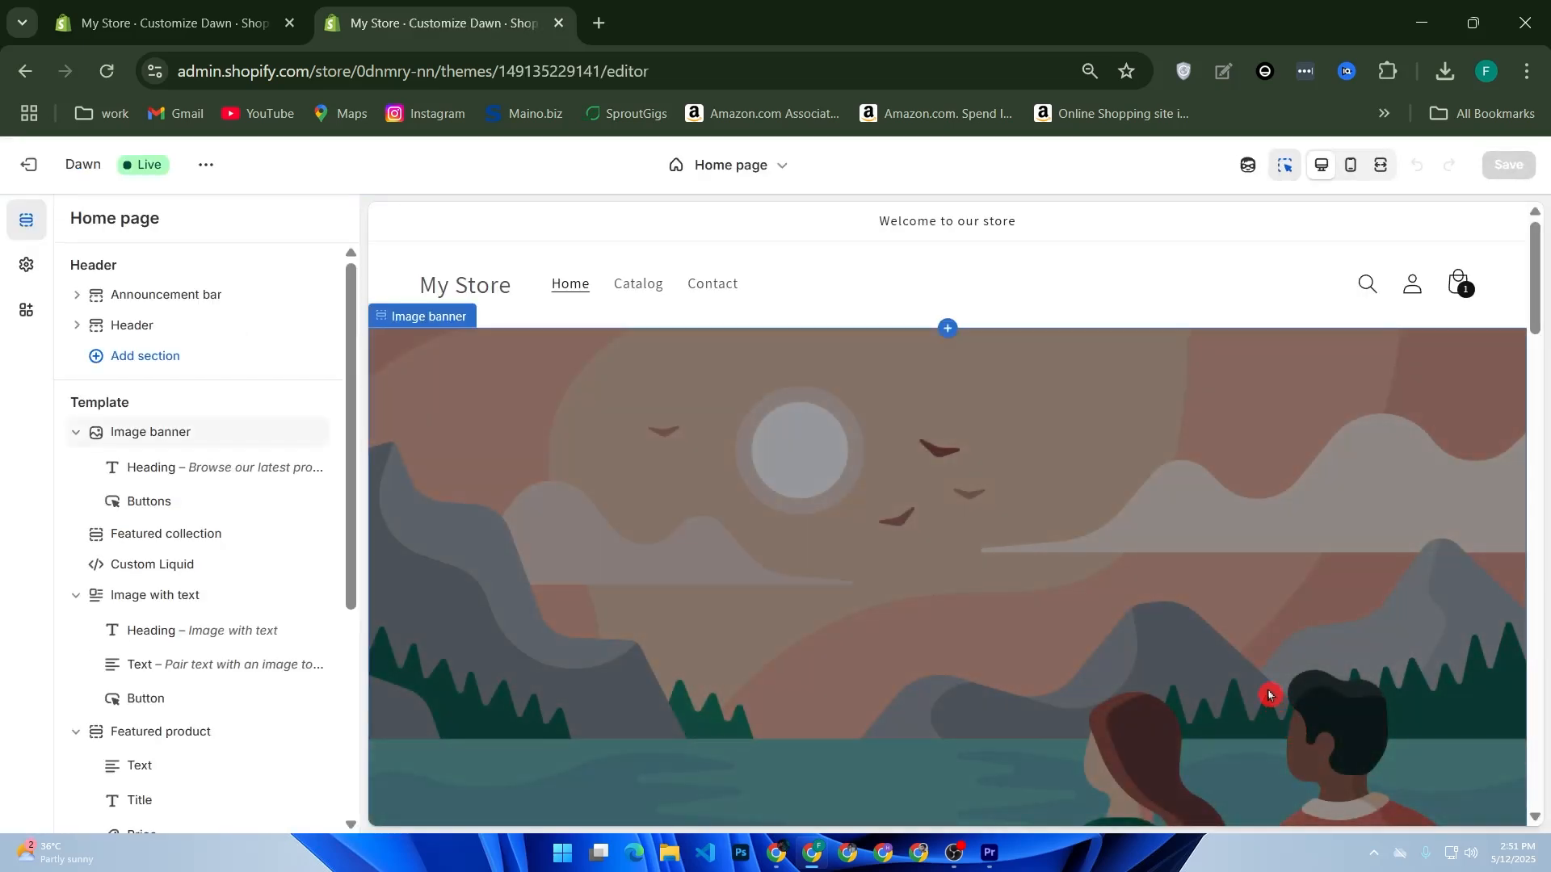
{"action": "left_click", "coordinate": [725, 173]}
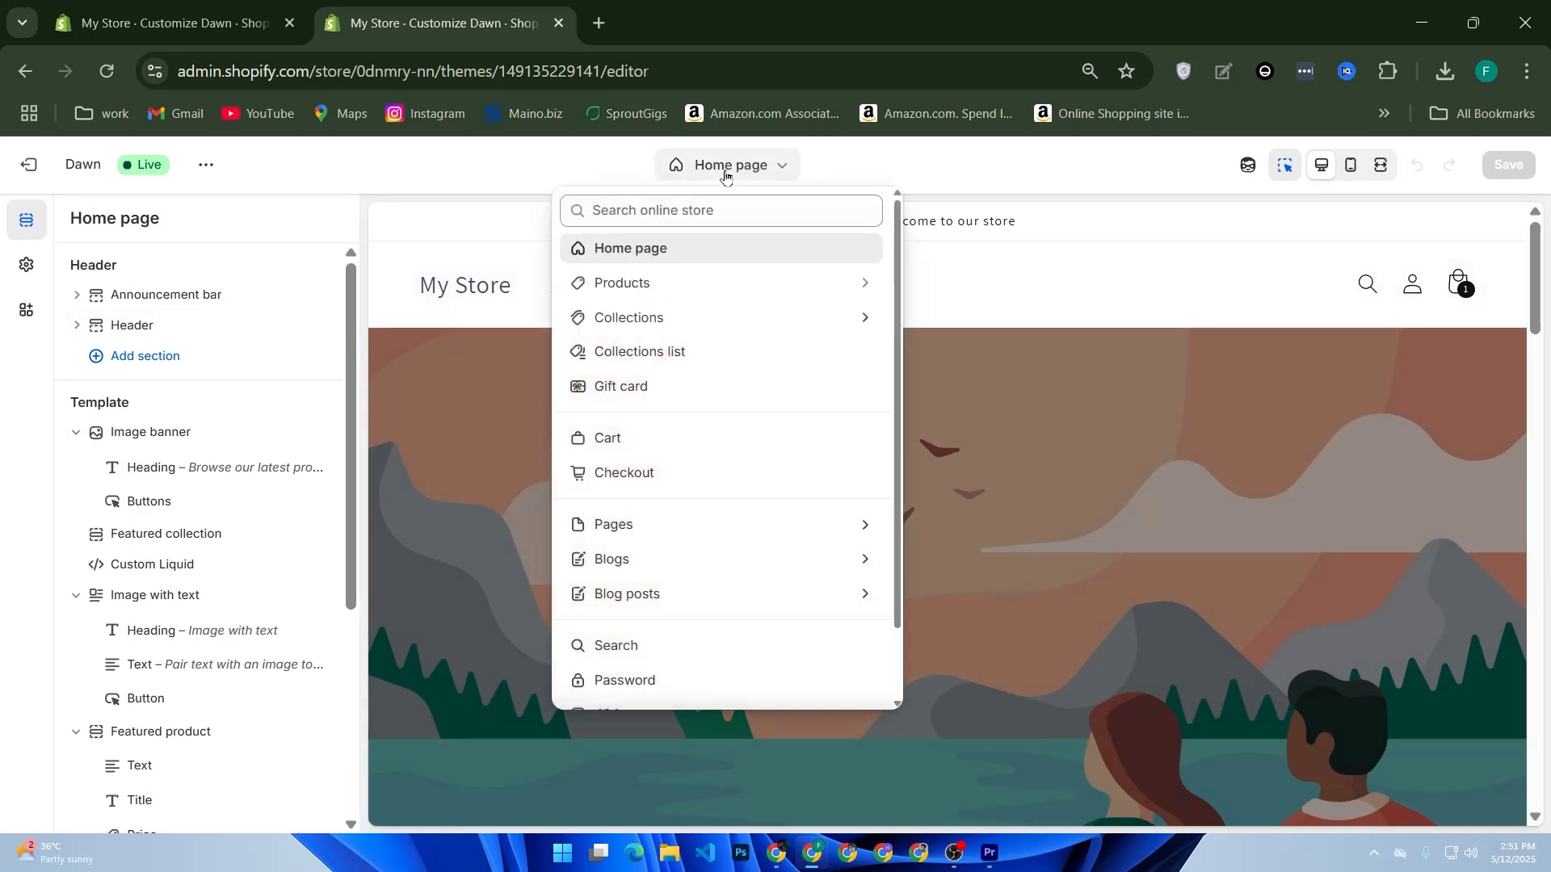
{"action": "left_click", "coordinate": [612, 474]}
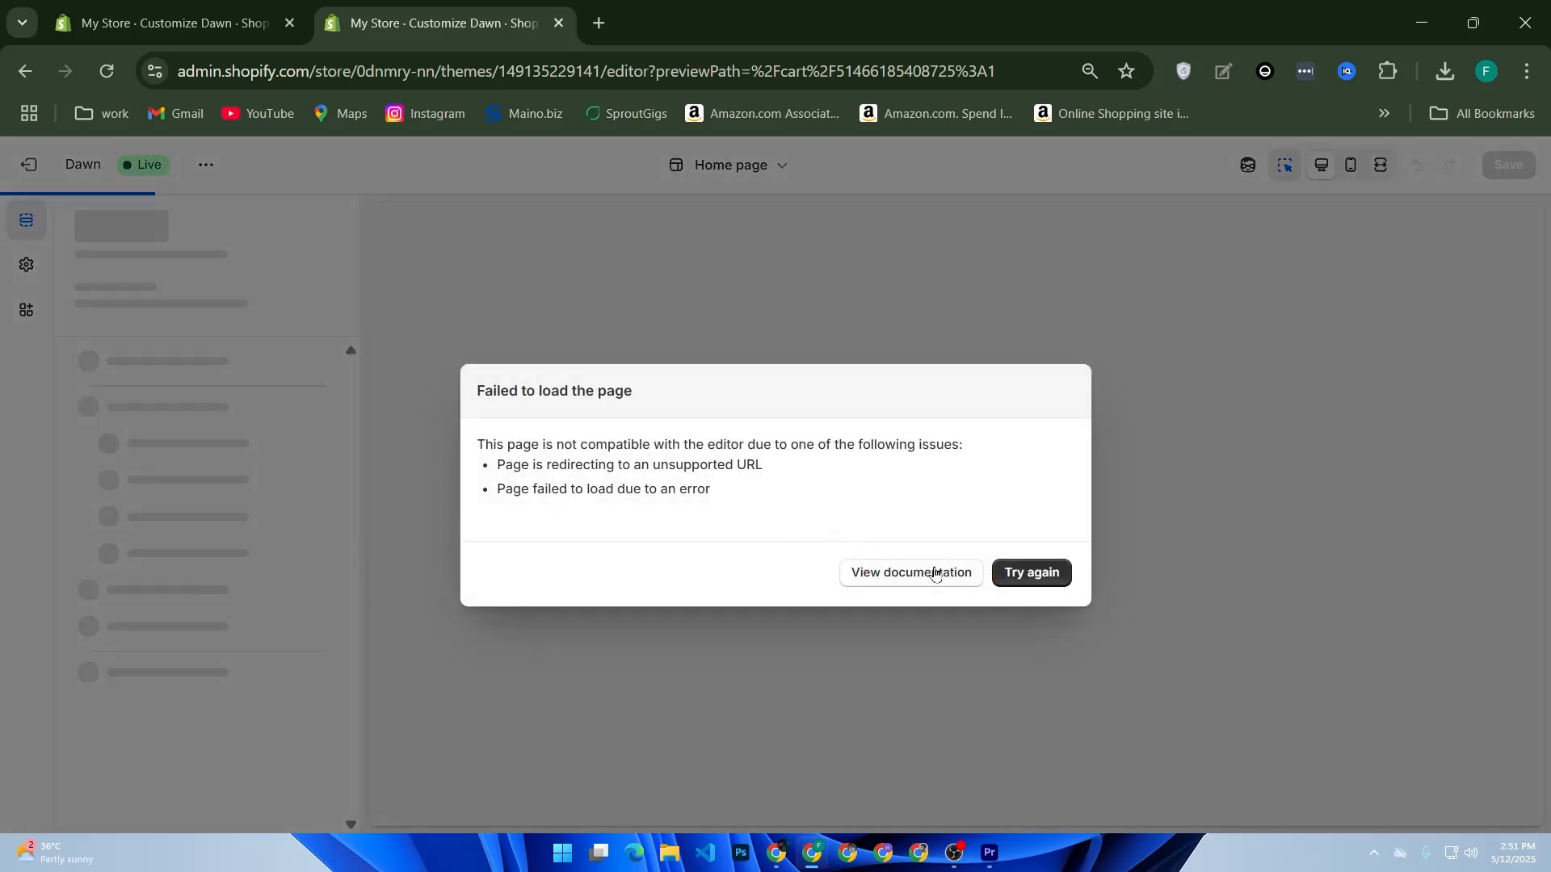
{"action": "left_click", "coordinate": [894, 579]}
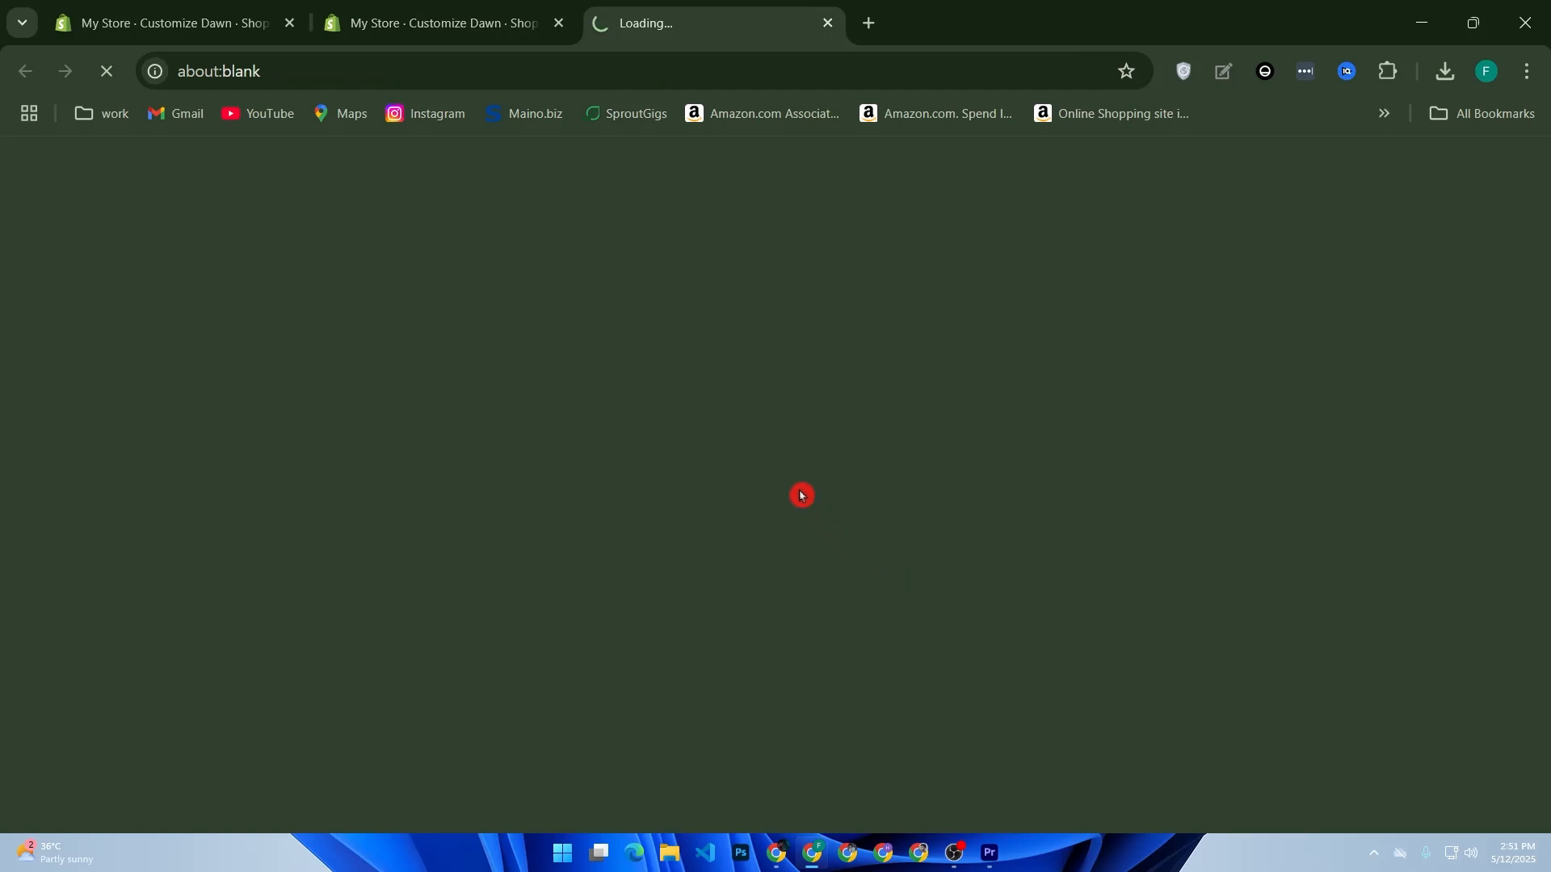
{"action": "left_click", "coordinate": [500, 39]}
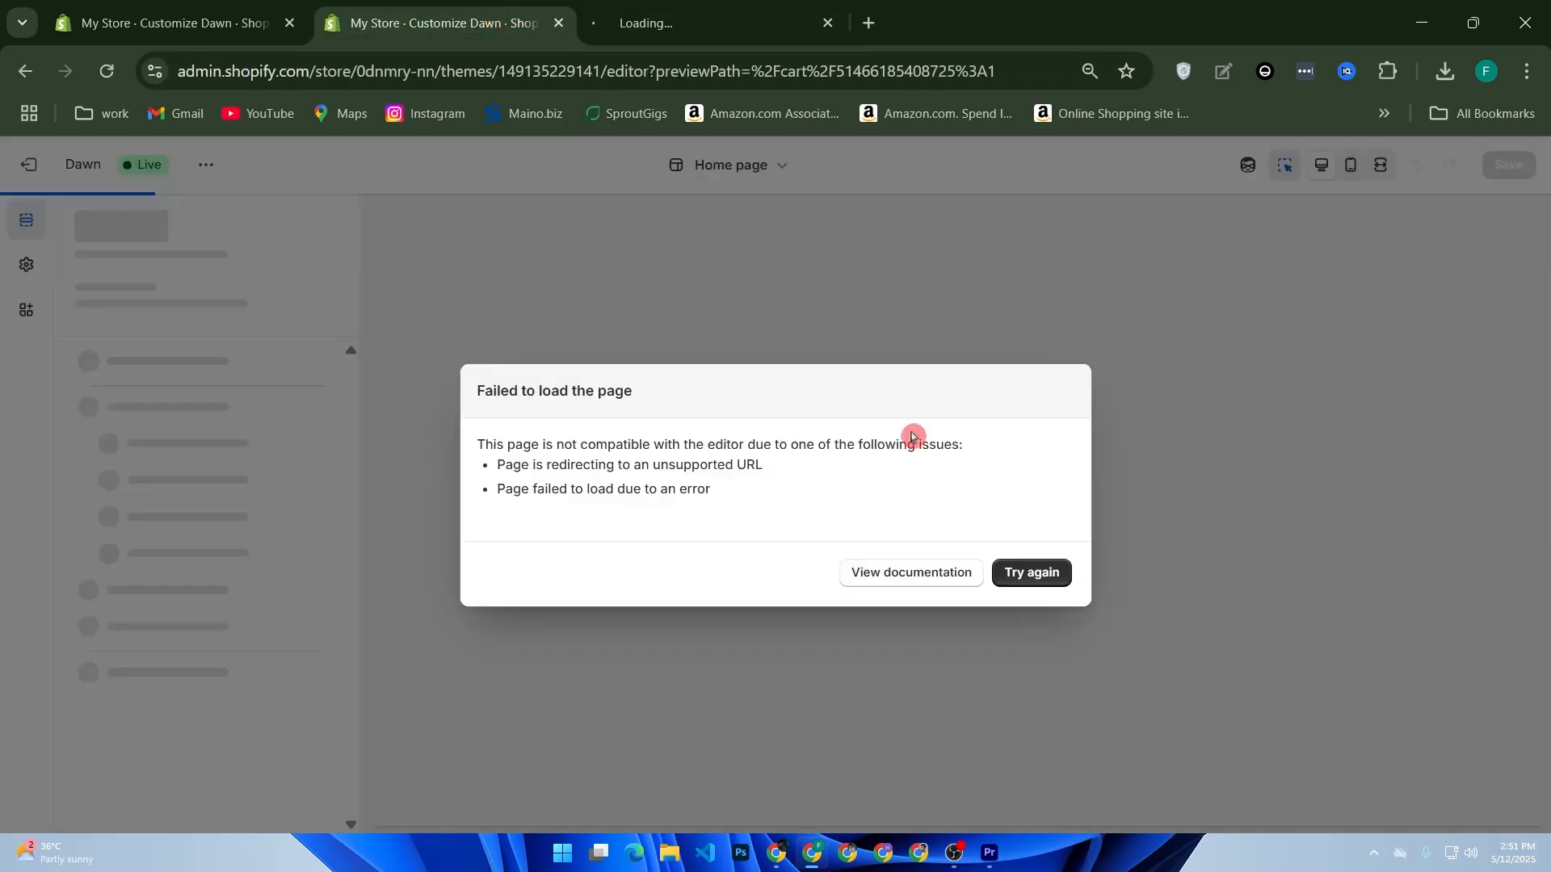
Retry loading the failed page in Dawn's theme editor twice
{"action": "left_click", "coordinate": [1042, 577]}
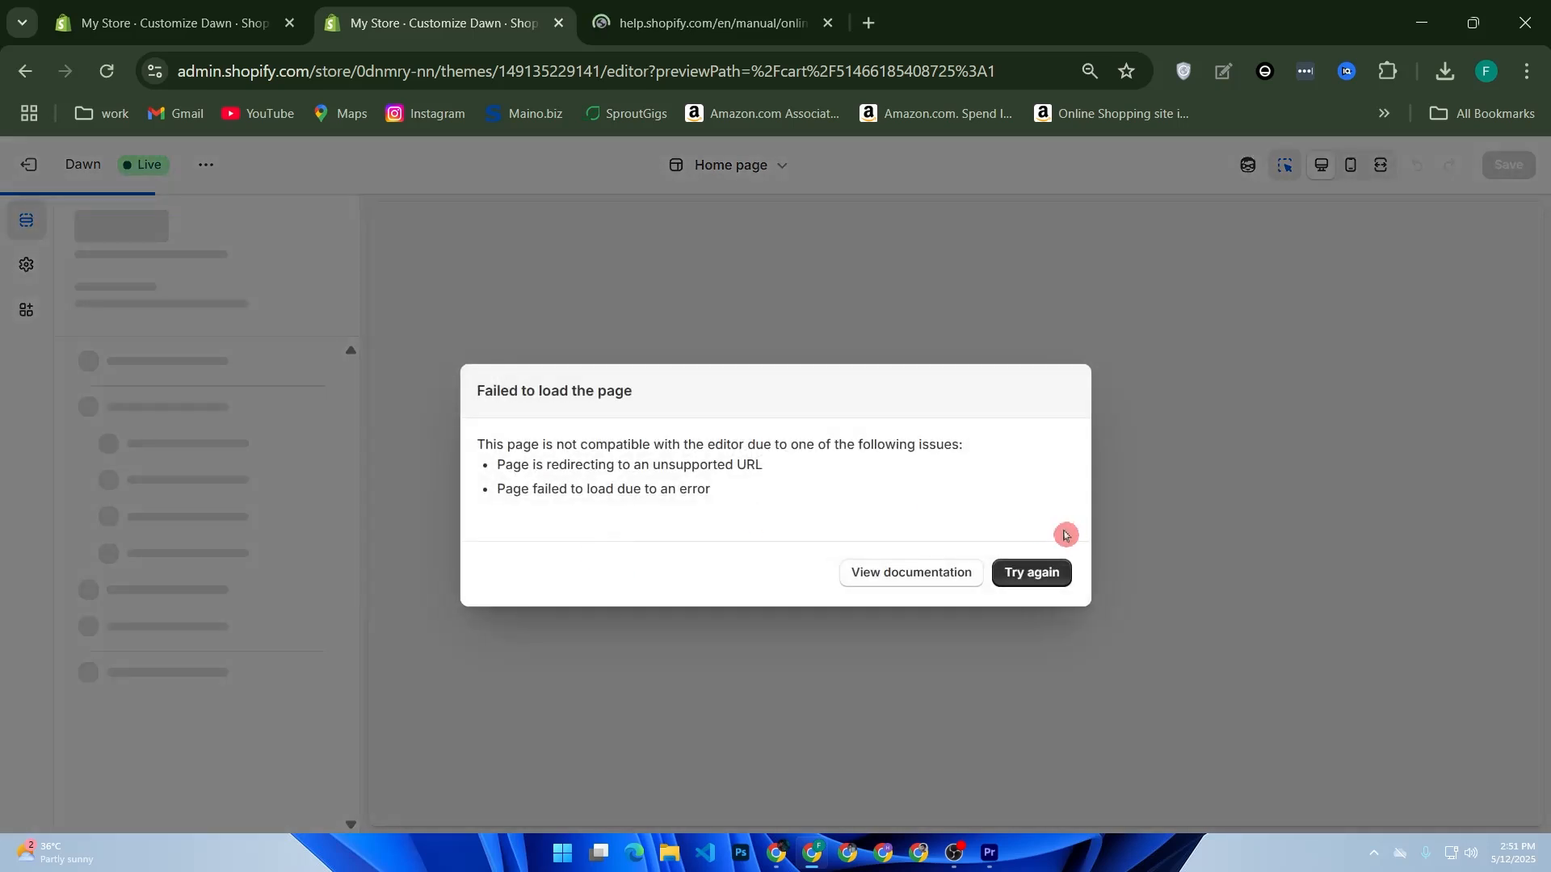
{"action": "left_click", "coordinate": [1039, 575]}
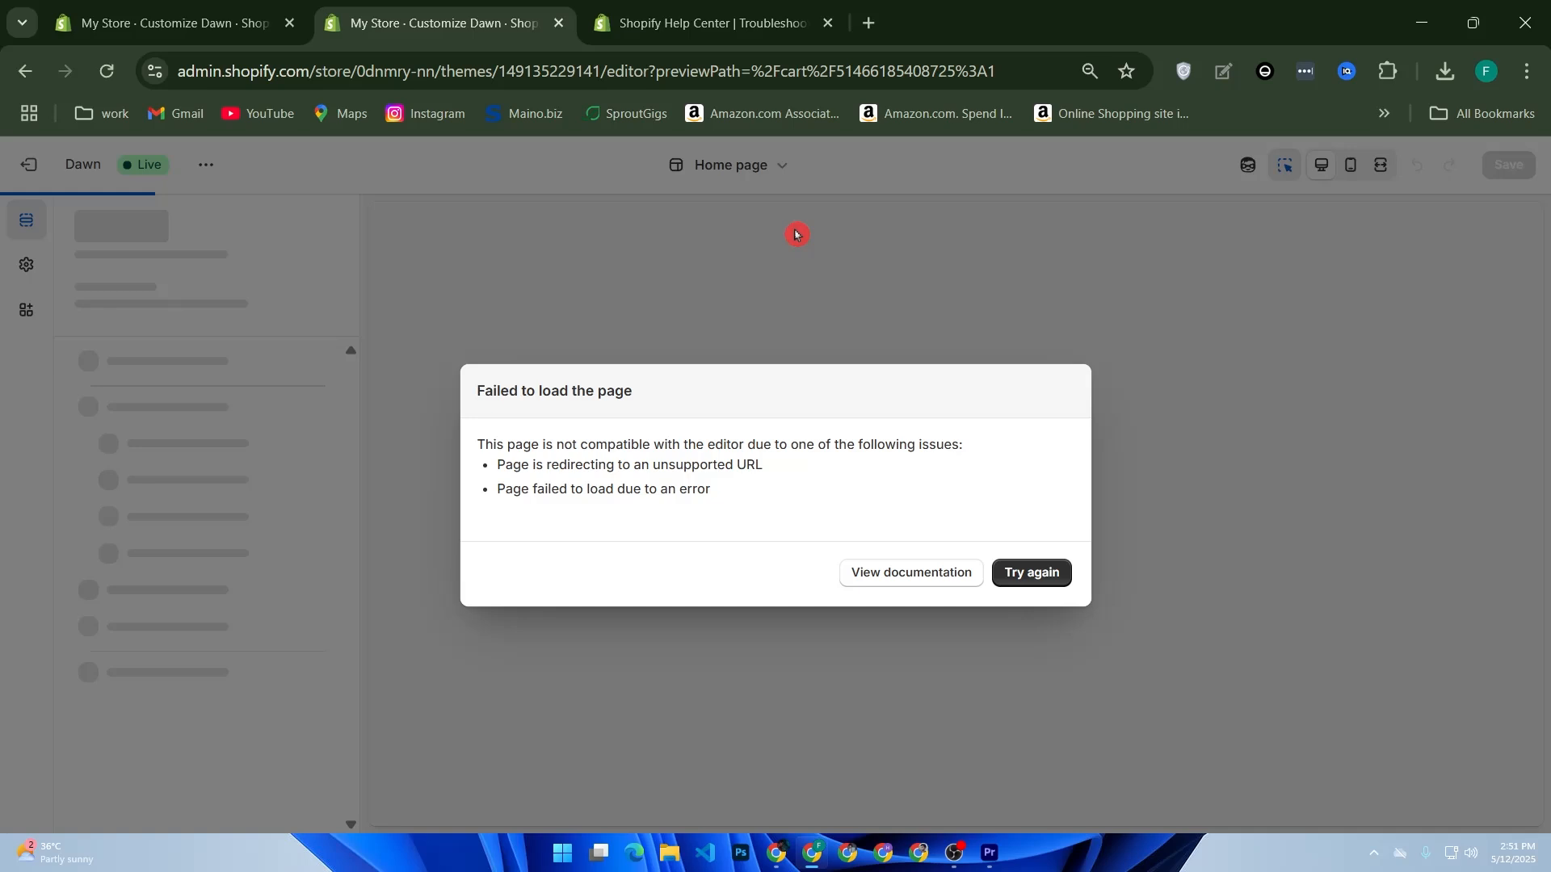
Switch to the Shopify Help Center's theme troubleshooting page, look over its topic list and highlight the "Locate the source of the issue" heading
{"action": "key", "text": "ctrl+Tab"}
{"action": "scroll", "coordinate": [347, 371], "scroll_direction": "down", "scroll_amount": 2}
{"action": "scroll", "coordinate": [402, 375], "scroll_direction": "down", "scroll_amount": 6}
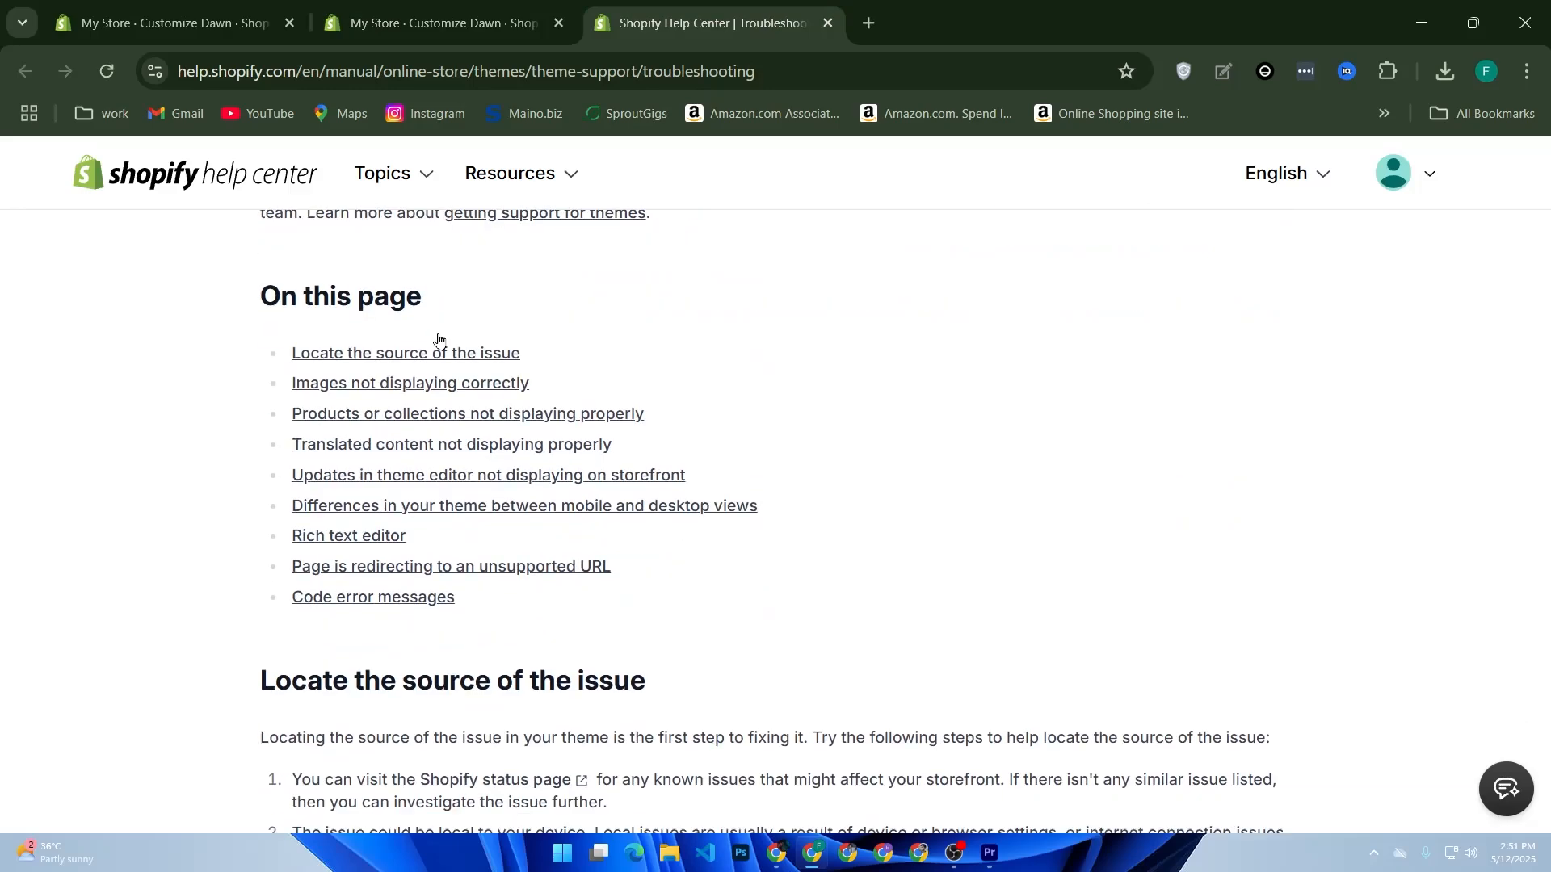
{"action": "scroll", "coordinate": [352, 345], "scroll_direction": "down", "scroll_amount": 2}
{"action": "scroll", "coordinate": [352, 345], "scroll_direction": "up", "scroll_amount": 2}
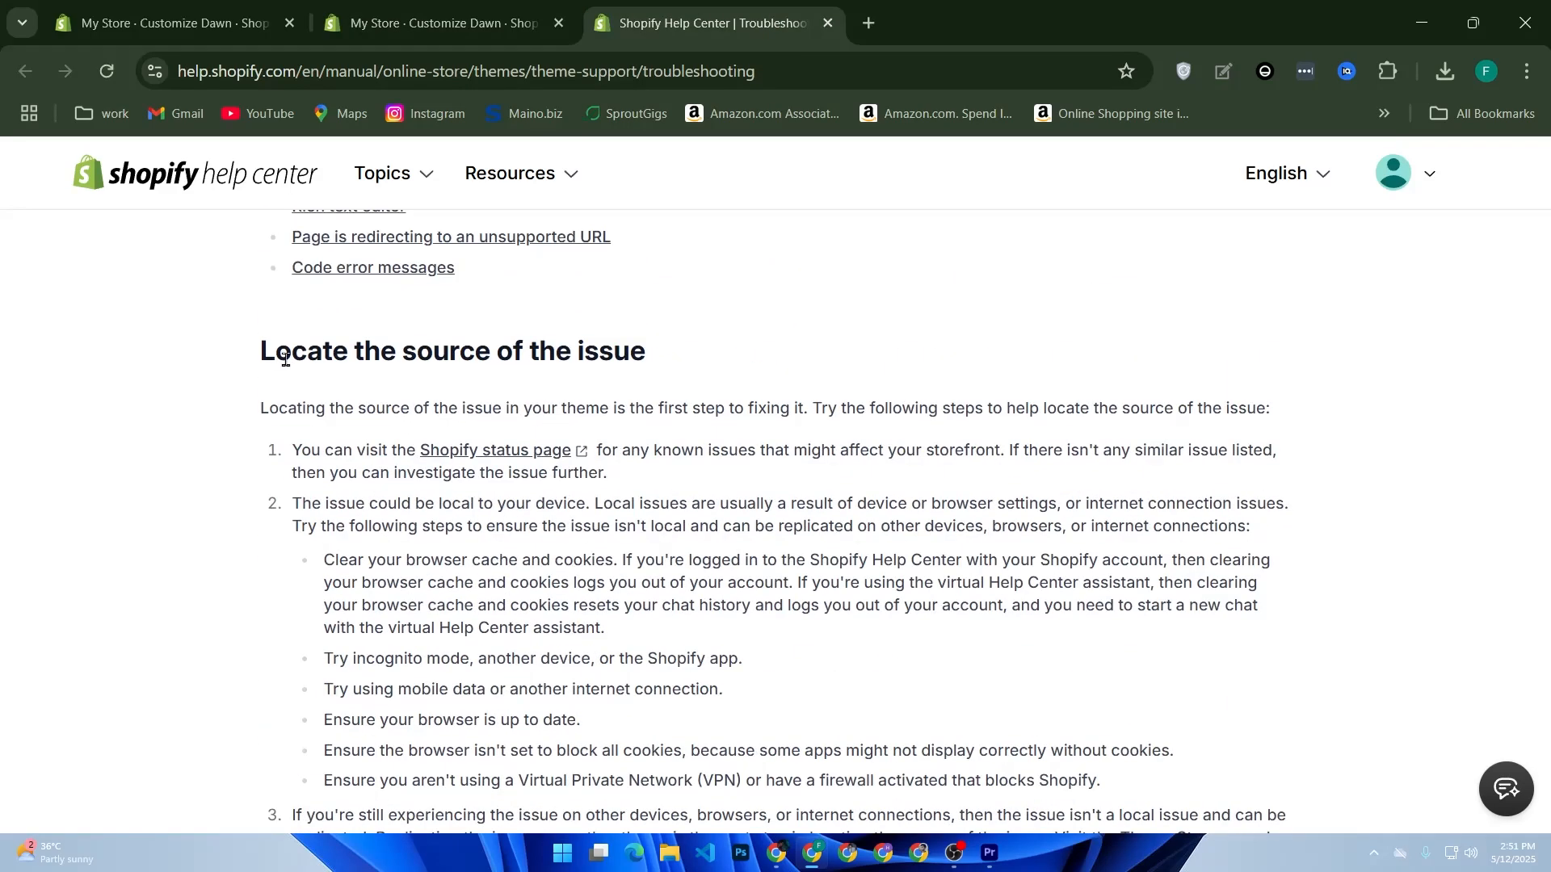
{"action": "left_click_drag", "start_coordinate": [229, 356], "coordinate": [696, 360]}
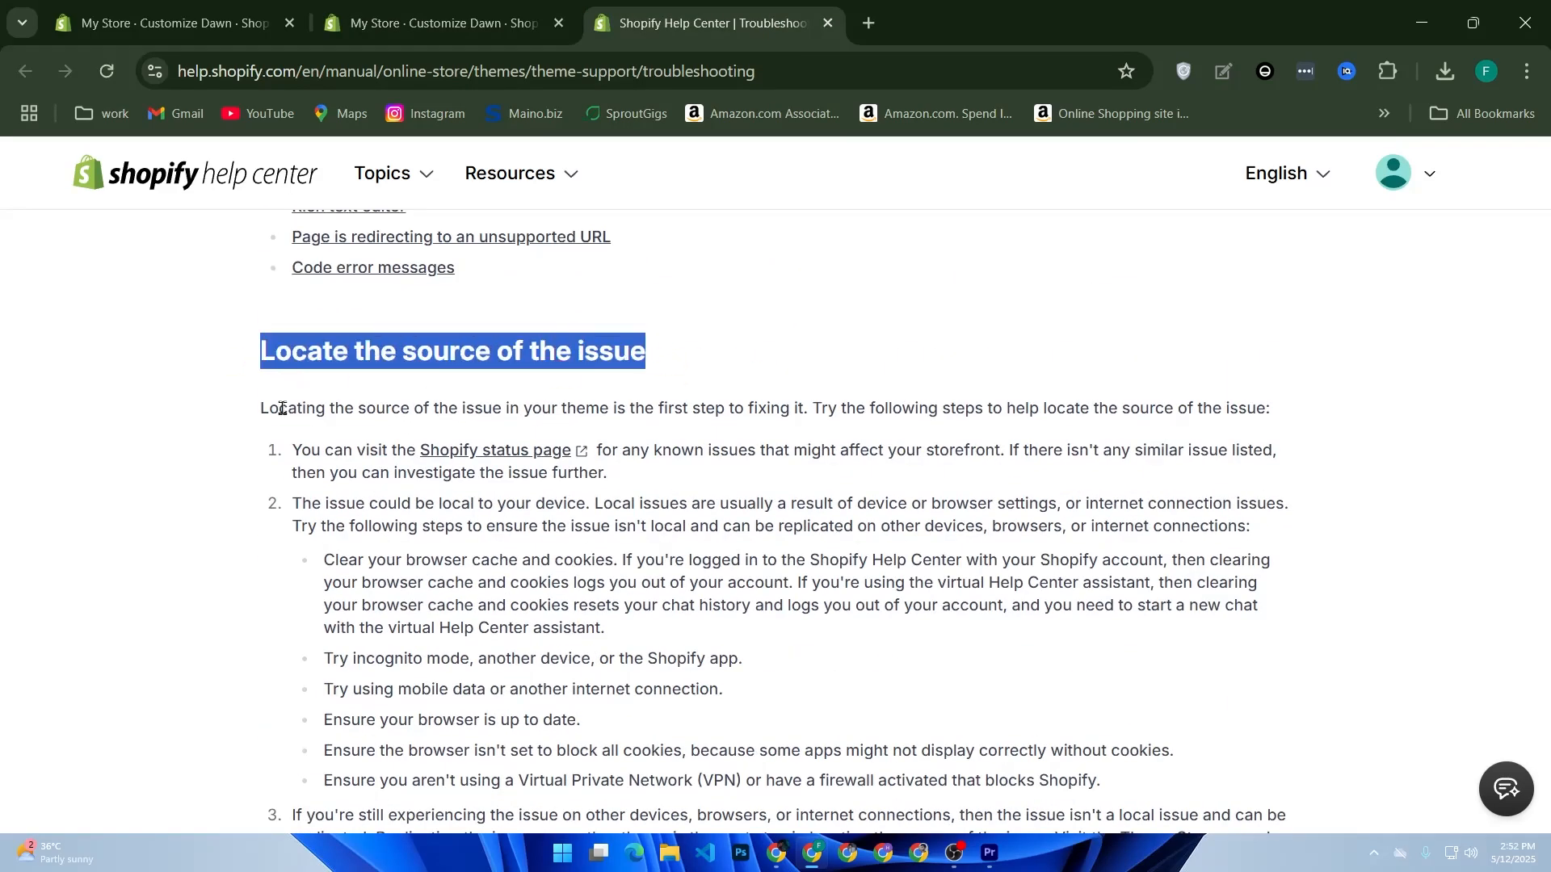
Read on through the troubleshooting article, highlighting the headings "Images not displaying correctly" and "Products or collections not displaying properly"
{"action": "scroll", "coordinate": [339, 405], "scroll_direction": "down", "scroll_amount": 15}
{"action": "scroll", "coordinate": [473, 383], "scroll_direction": "up", "scroll_amount": 2}
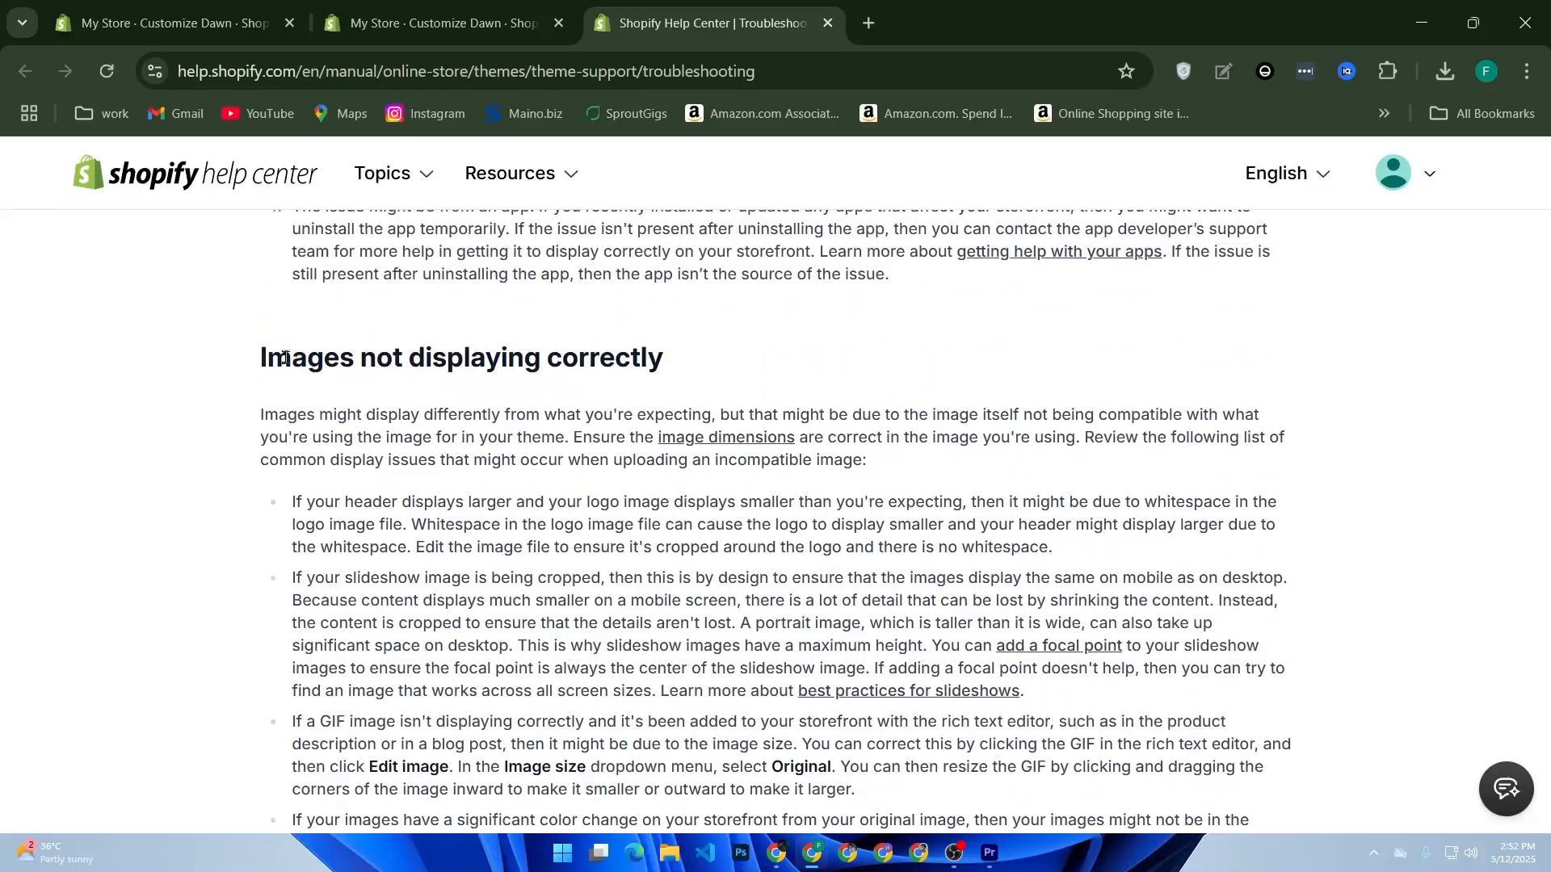
{"action": "left_click_drag", "start_coordinate": [264, 357], "coordinate": [774, 361]}
{"action": "scroll", "coordinate": [517, 363], "scroll_direction": "down", "scroll_amount": 7}
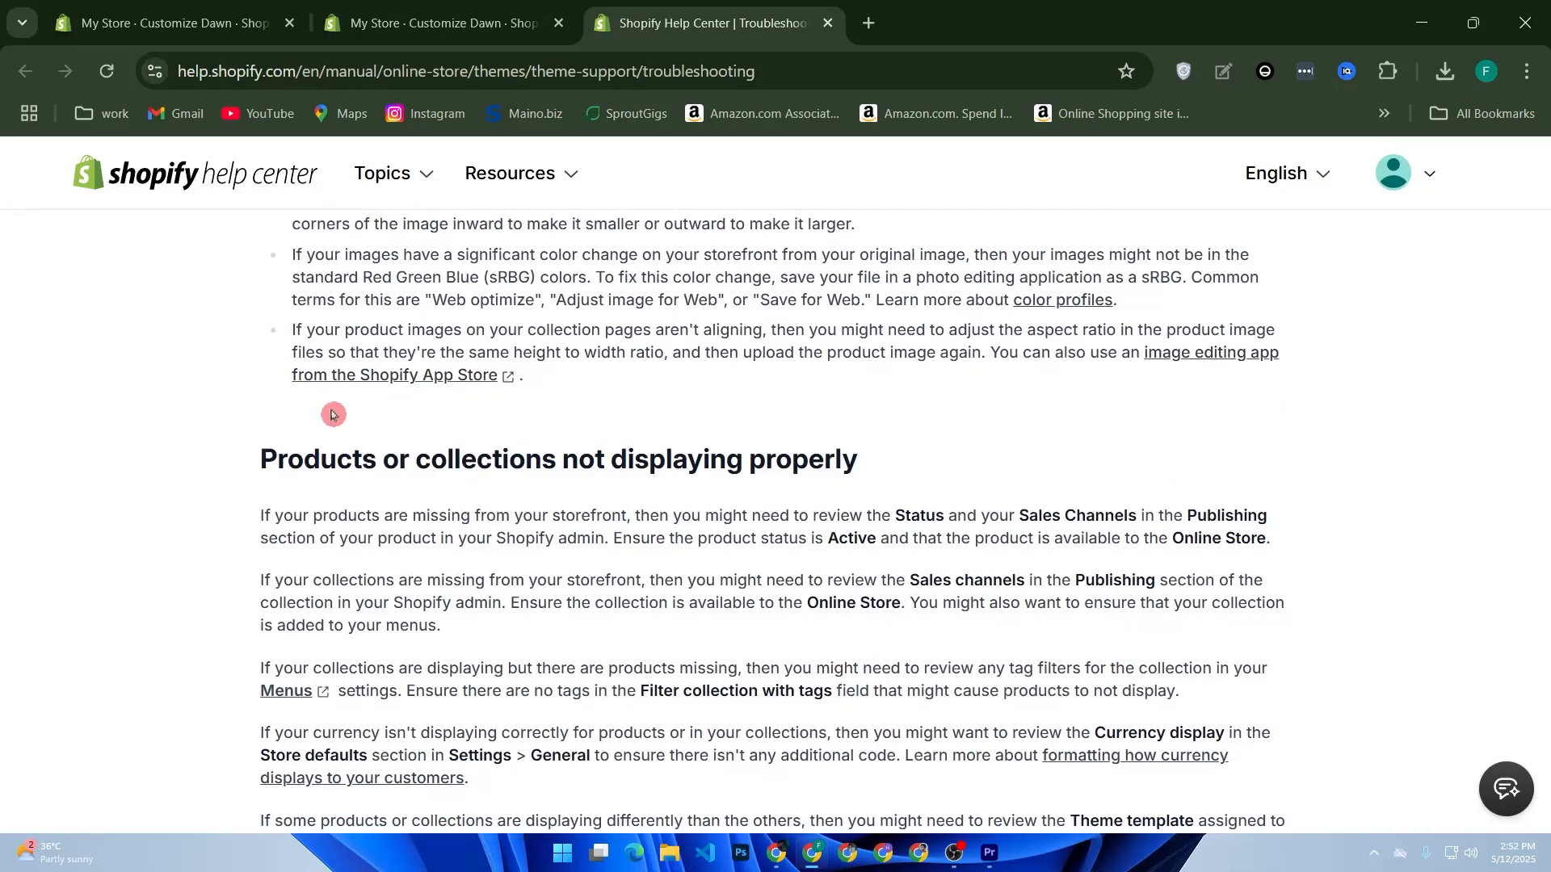
{"action": "left_click_drag", "start_coordinate": [247, 483], "coordinate": [882, 444]}
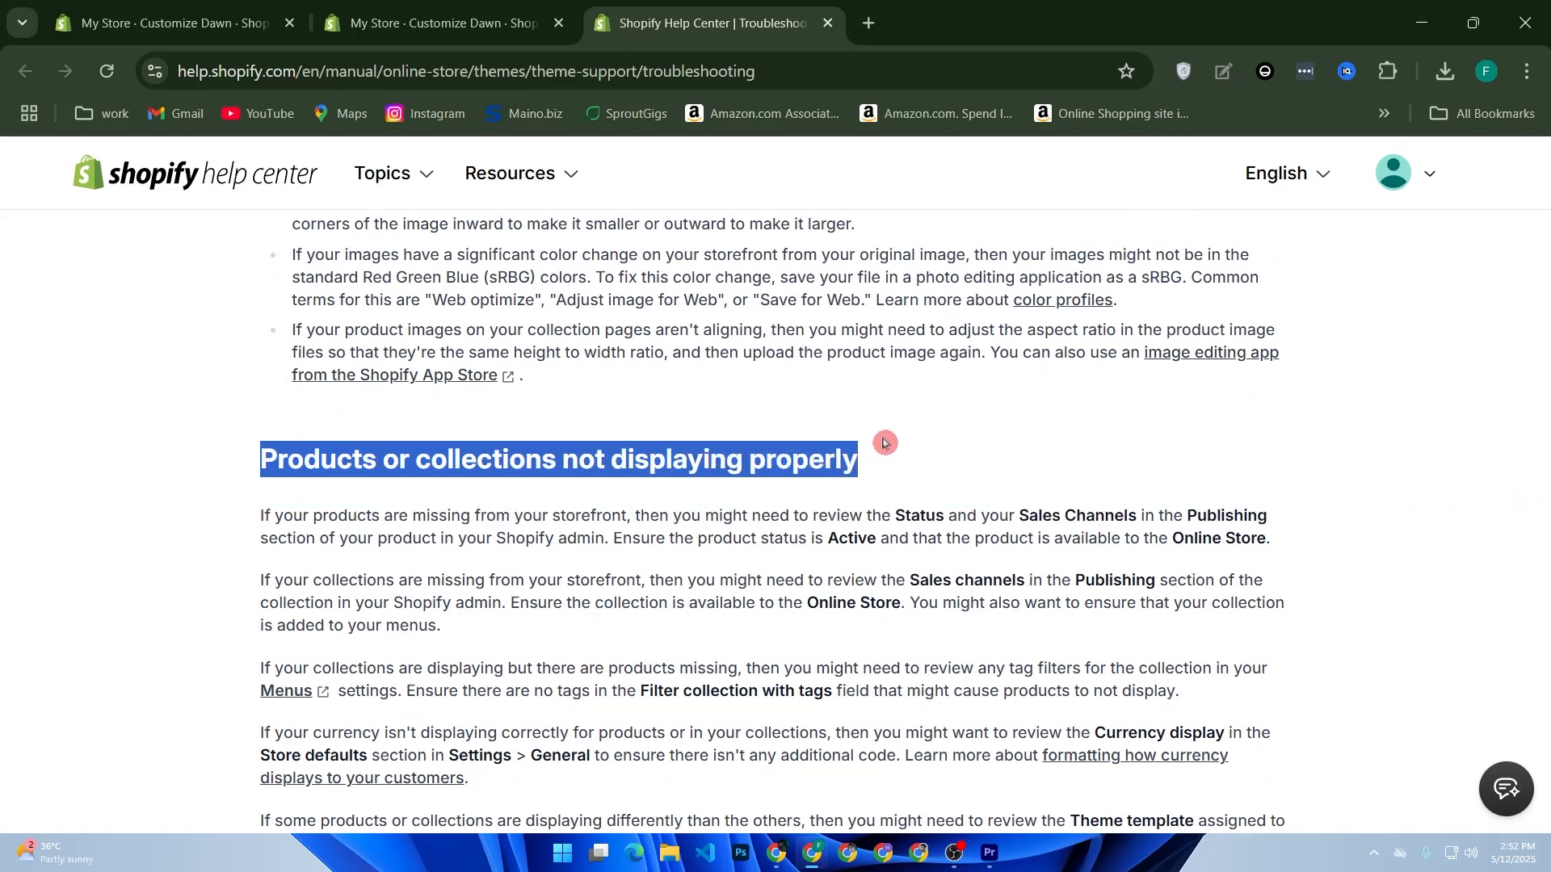